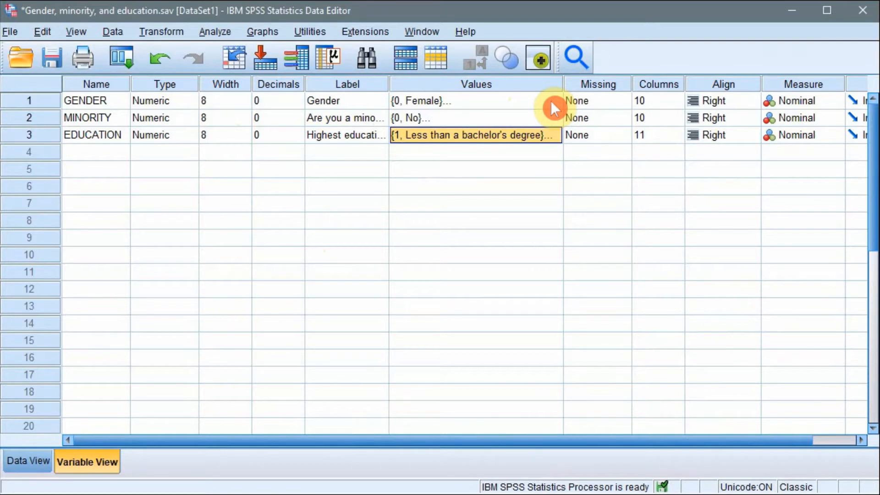
Review the value labels defined for the GENDER, MINORITY and EDUCATION variables, closing each definition without editing it
double_click(551, 101)
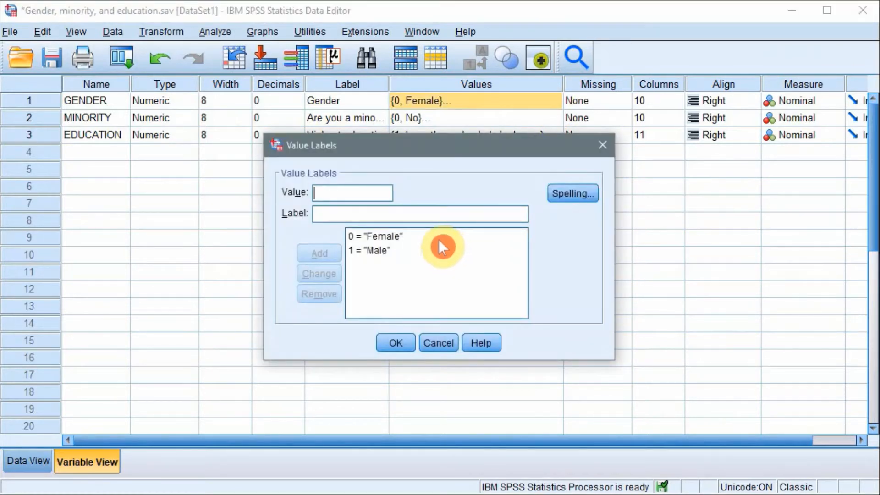
left_click(599, 147)
left_click(551, 117)
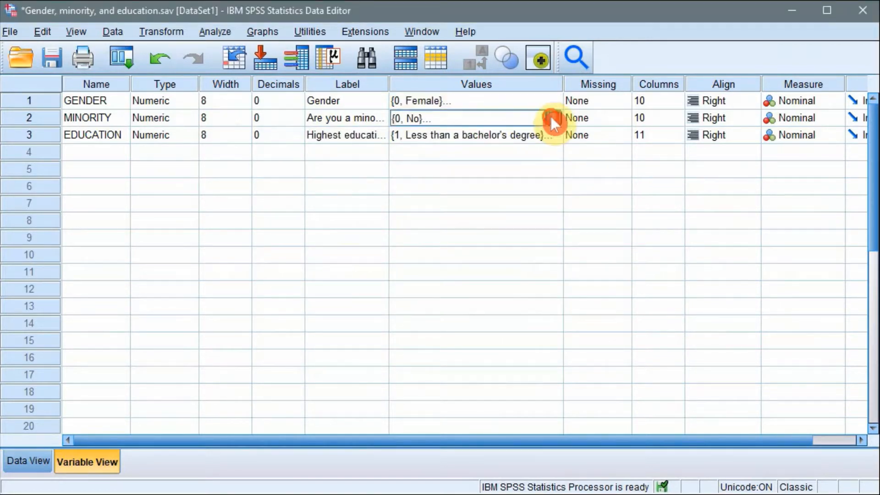
left_click(552, 117)
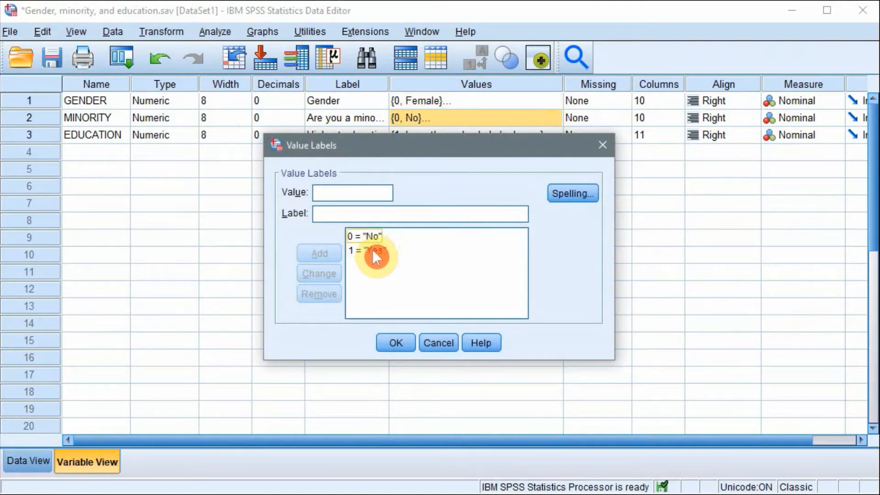
left_click(601, 145)
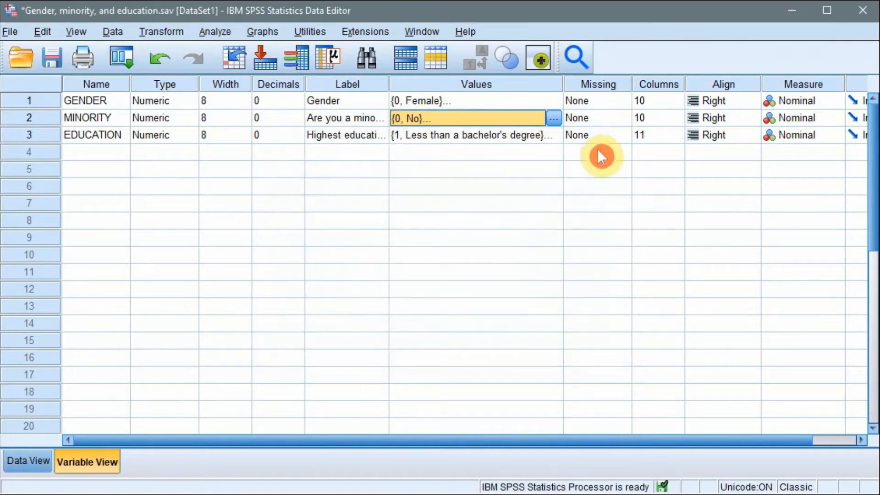
double_click(557, 135)
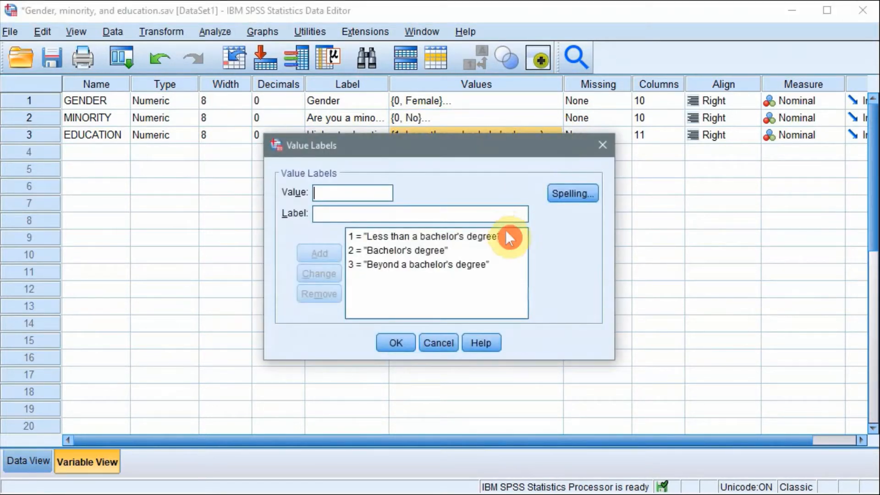
left_click(519, 234)
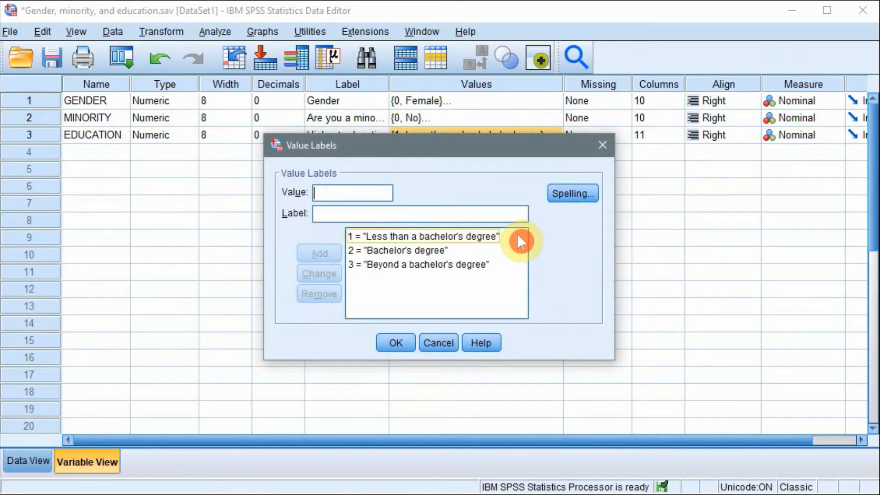
left_click(498, 251)
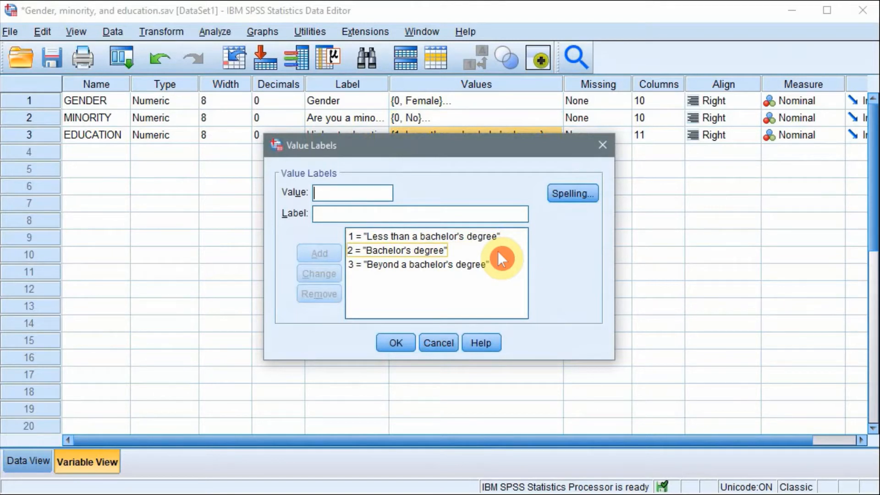
left_click(493, 263)
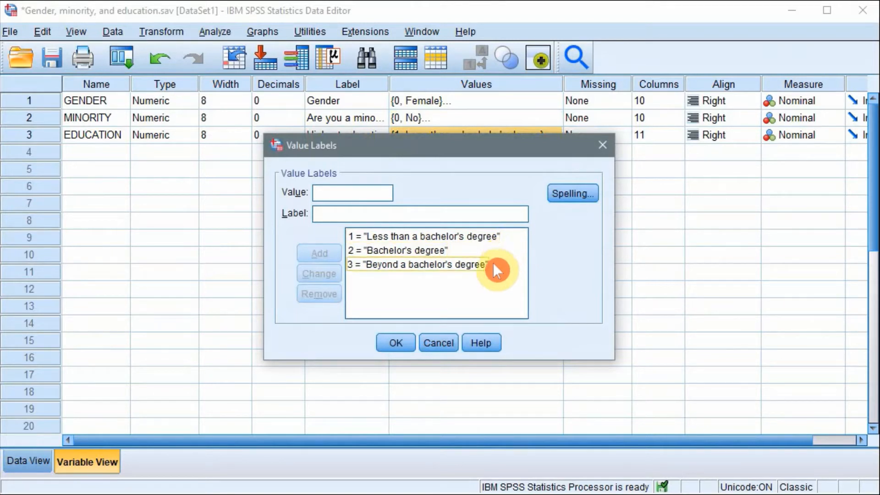
left_click(602, 145)
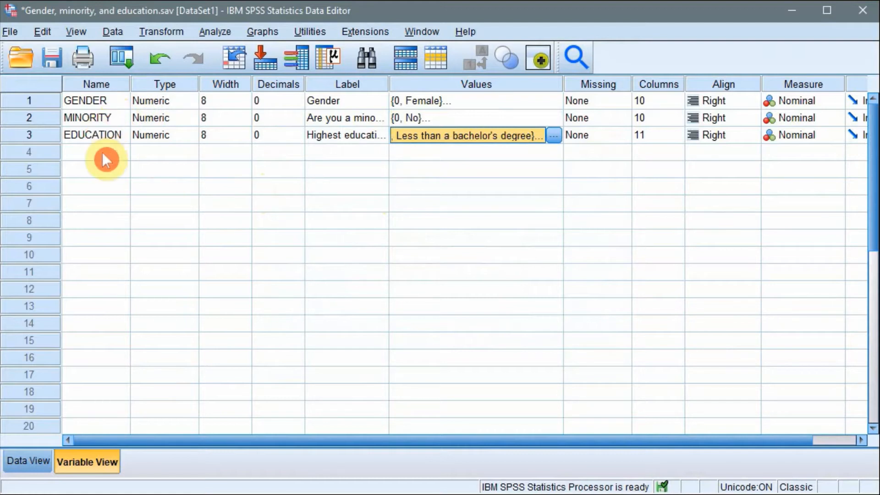
Set up a Frequencies analysis of GENDER, MINORITY and EDUCATION with APA style tables enabled
left_click(214, 32)
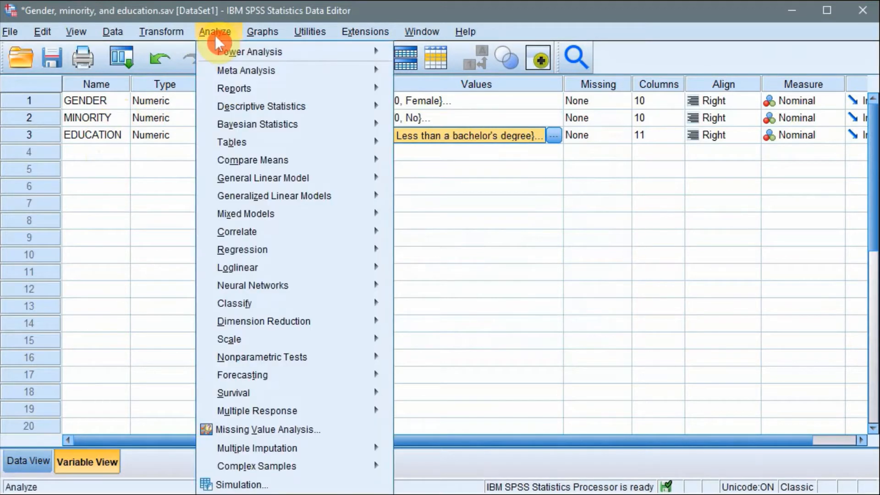
mouse_move(319, 107)
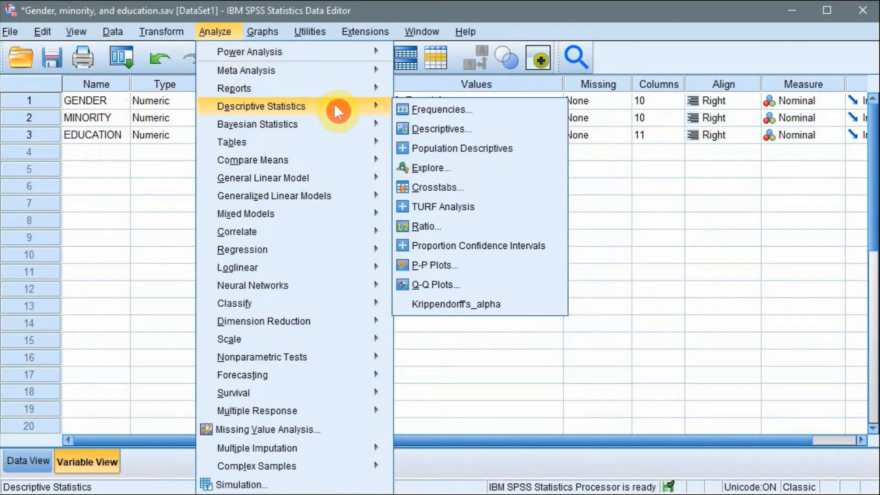
left_click(428, 109)
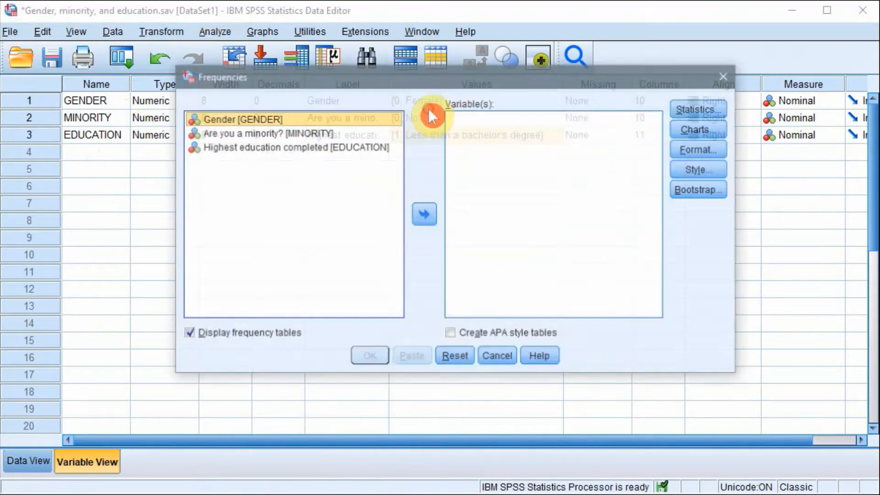
left_click(281, 132)
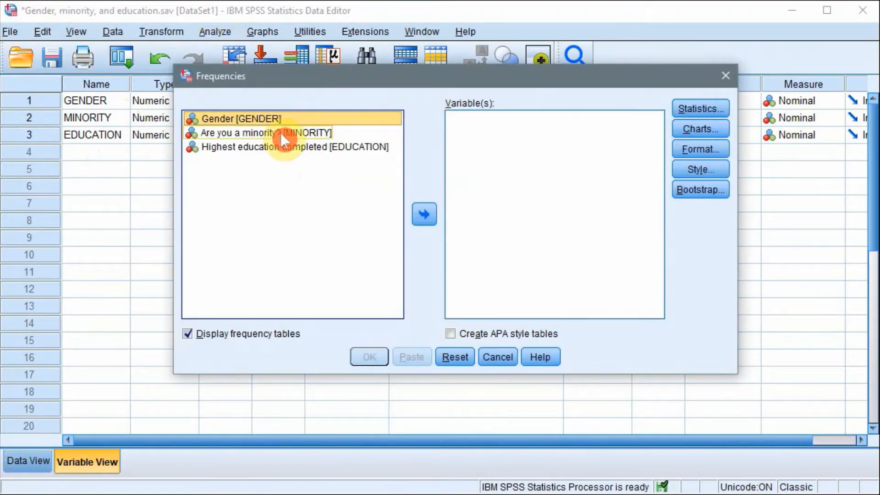
left_click(280, 135, "shift")
left_click(285, 148, "shift")
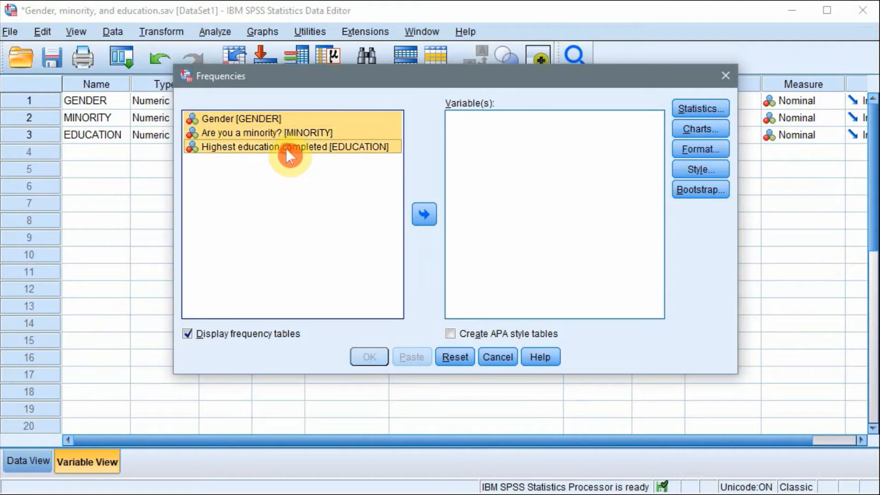
left_click(421, 214)
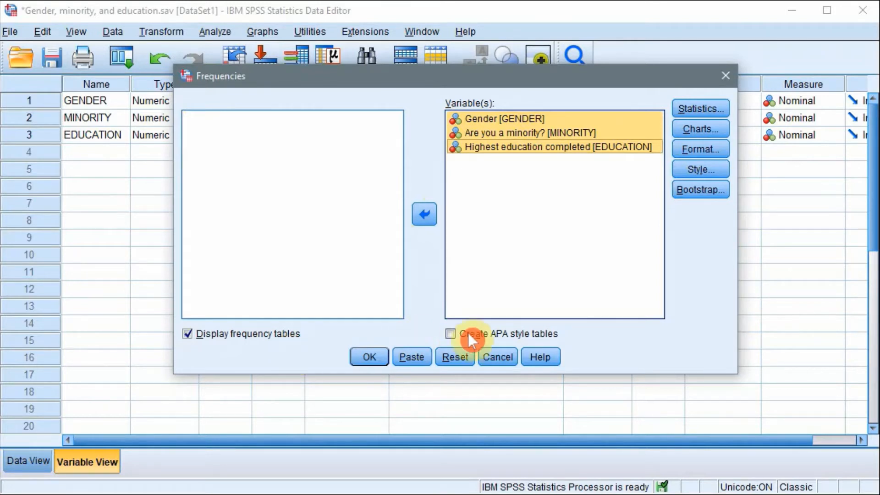
left_click(449, 335)
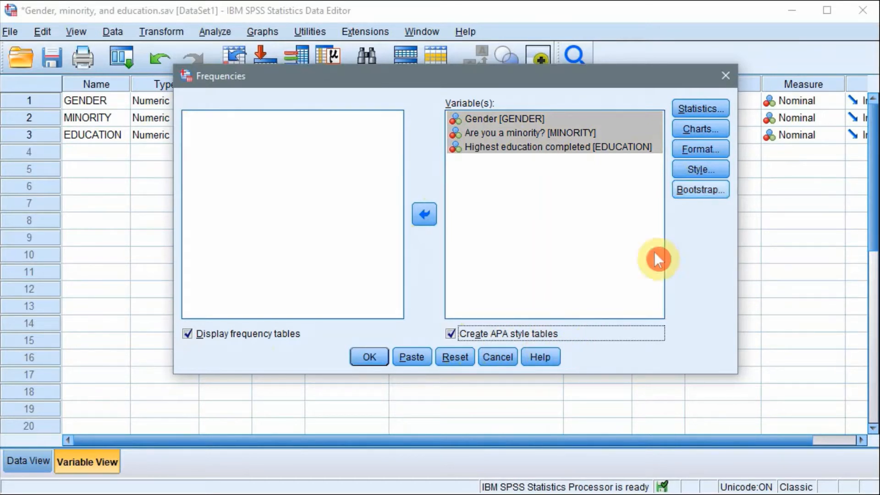
Include the mean, minimum, maximum and standard deviation in the Frequencies statistics
left_click(722, 109)
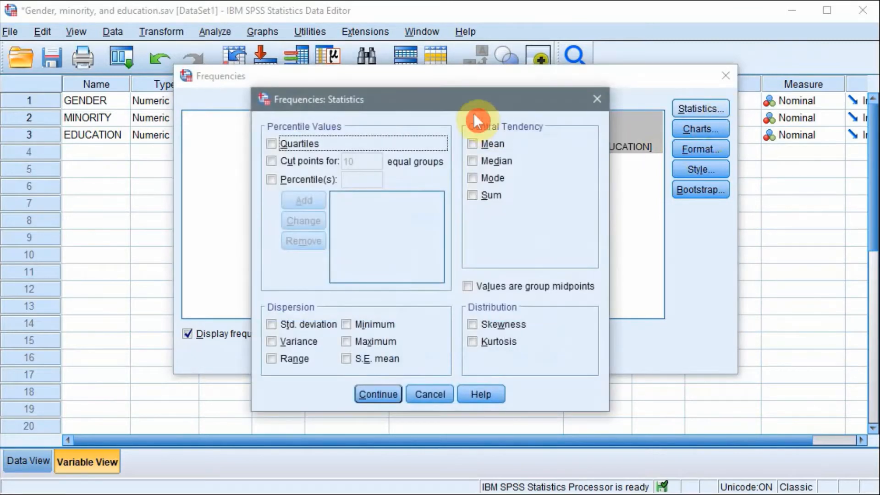
left_click(524, 160)
left_click(397, 341)
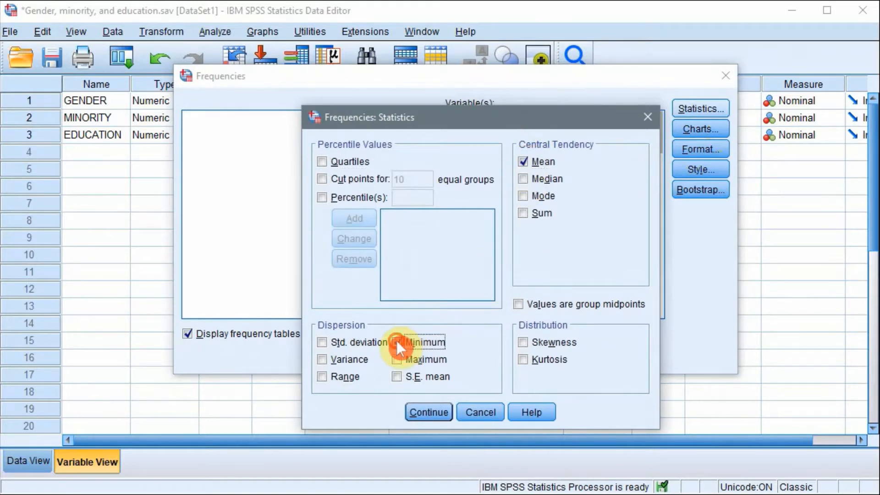
left_click(397, 358)
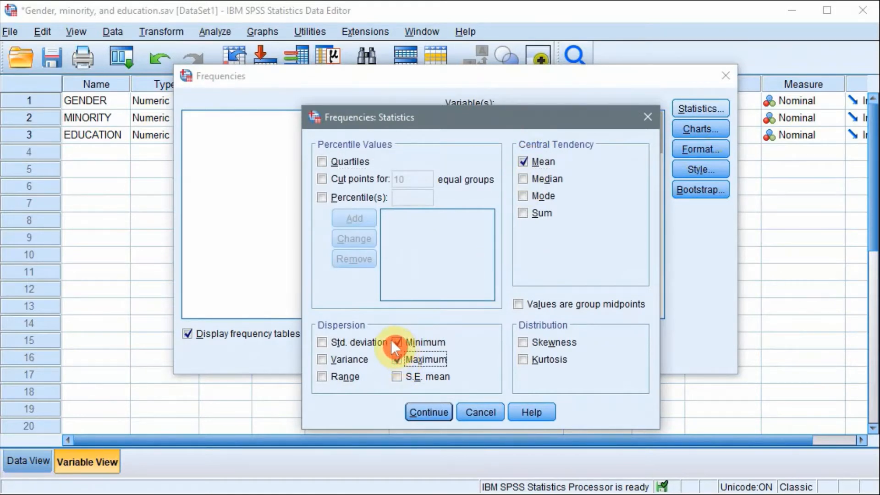
left_click(321, 342)
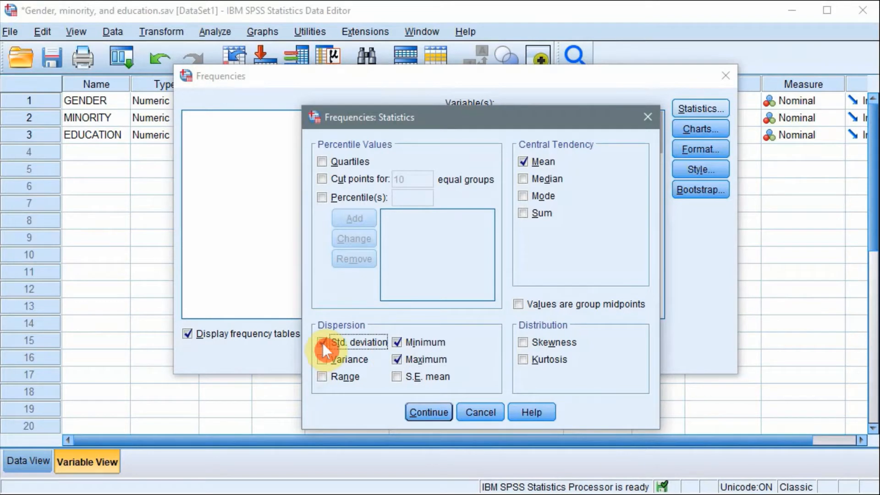
left_click(431, 412)
left_click(434, 413)
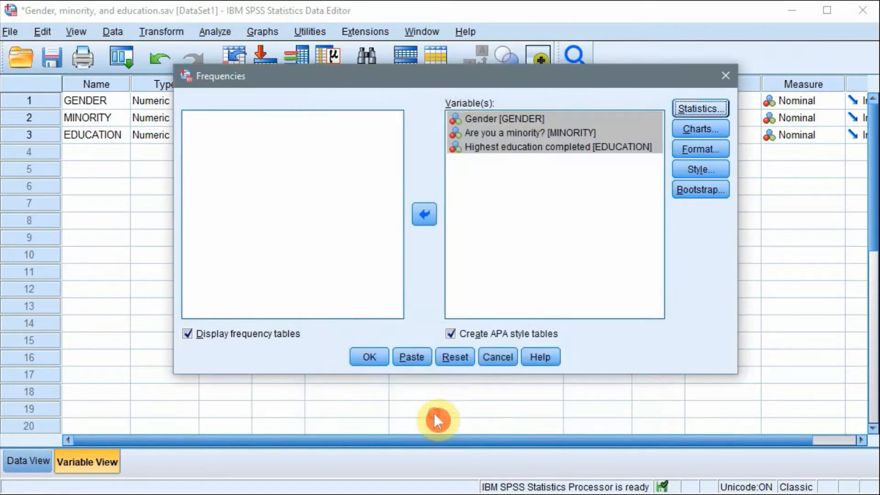
Run the Frequencies analysis and review the frequency tables for gender, minority status and education in the output
left_click(368, 357)
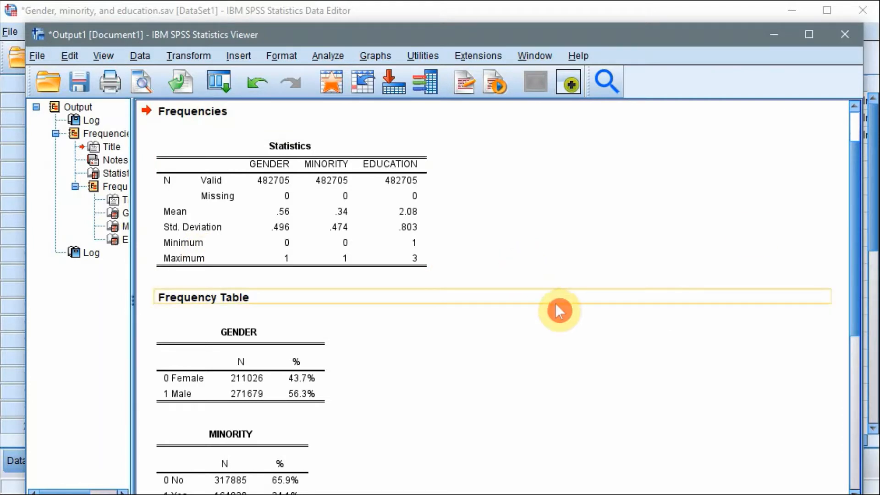
scroll(335, 338, "down", 8)
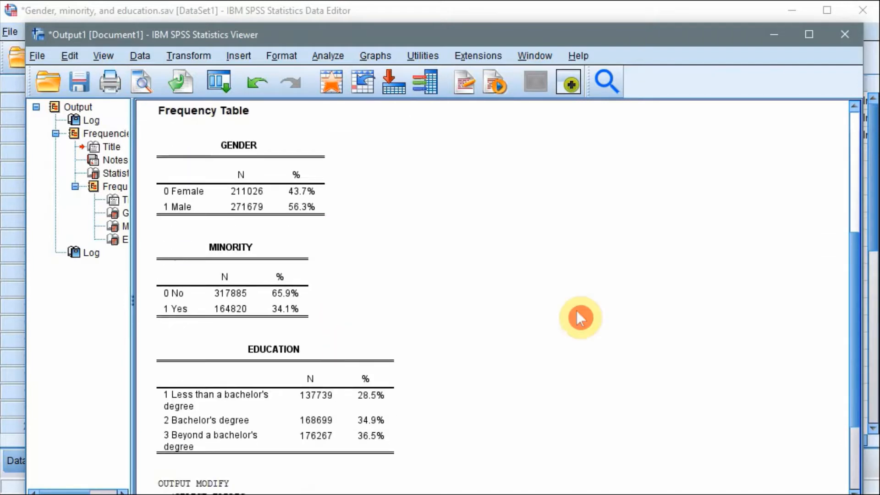
scroll(577, 311, "down", 1)
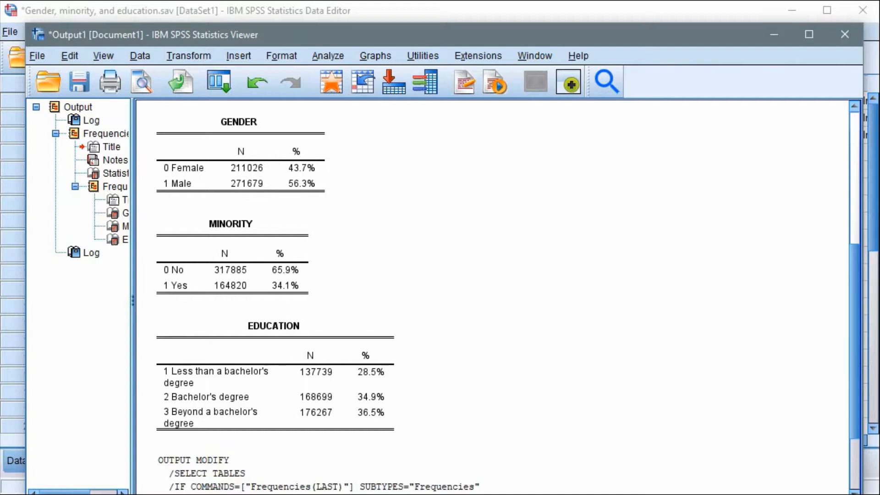
Split the file by GENDER using Compare groups, with the file sorted by the grouping variable
left_click(147, 57)
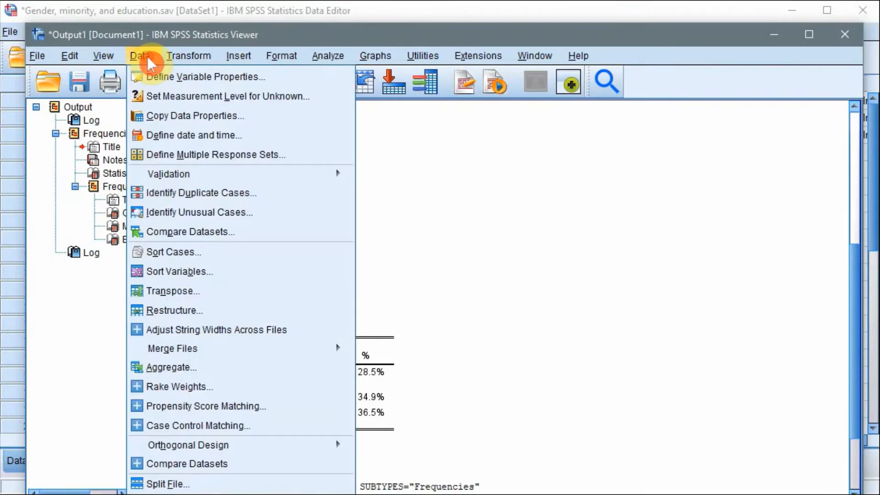
left_click(207, 485)
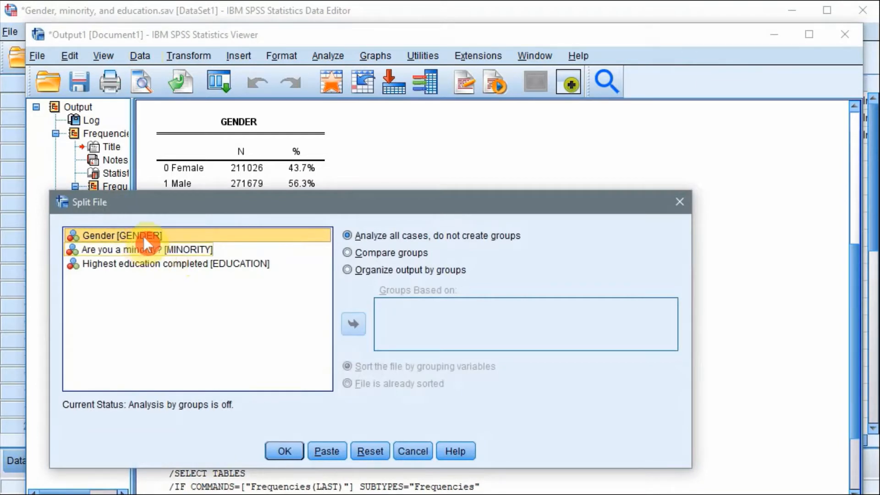
left_click(346, 253)
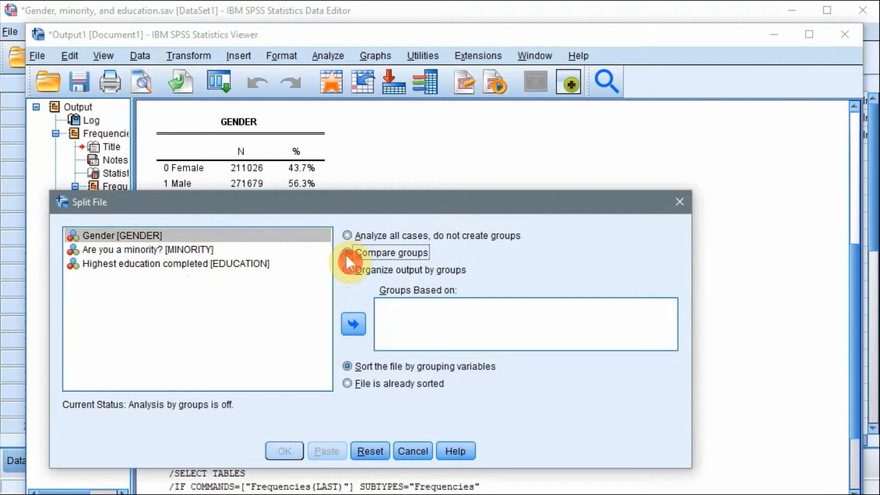
left_click(356, 322)
left_click(286, 451)
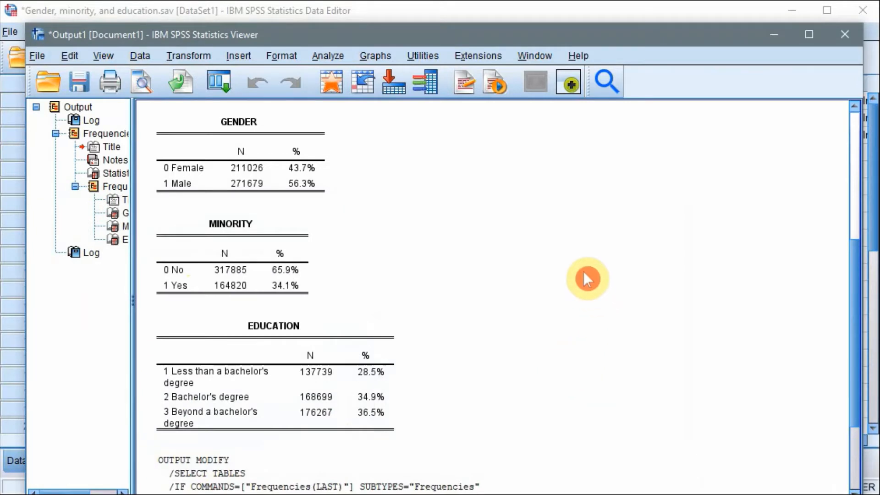
Run Frequencies on EDUCATION only, removing GENDER and MINORITY from the analysis variables
left_click(331, 58)
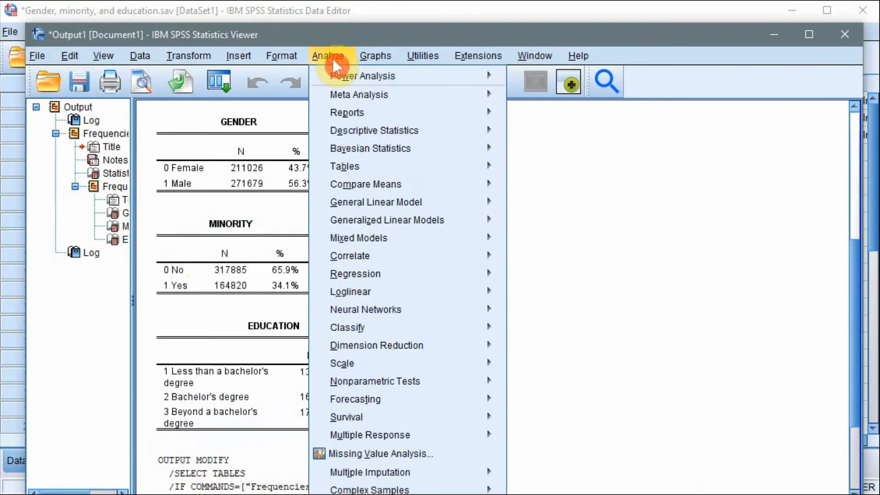
left_click(440, 130)
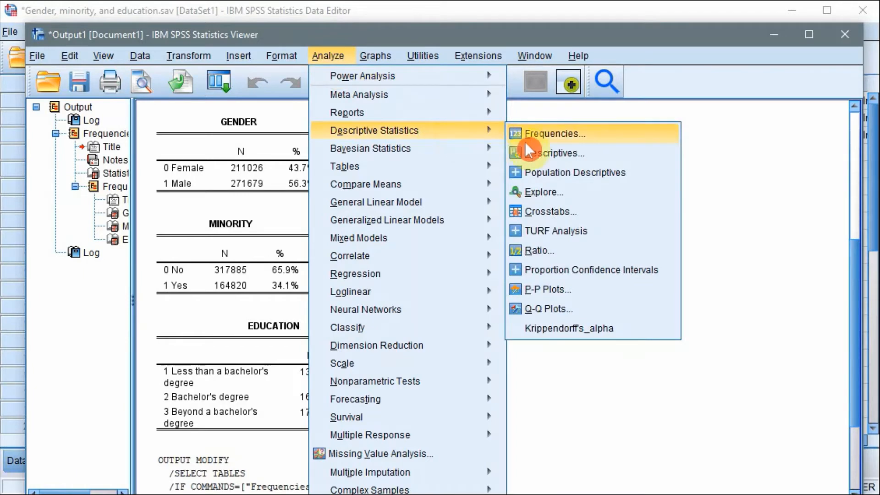
left_click(535, 135)
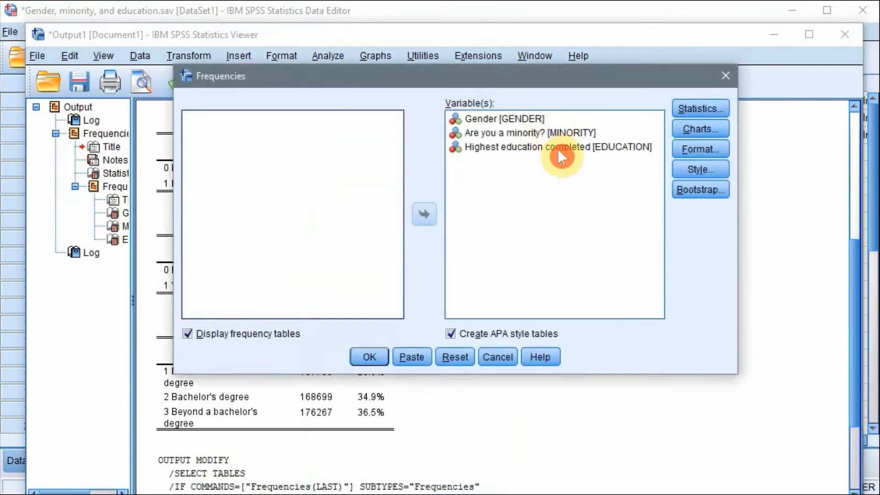
left_click(494, 117)
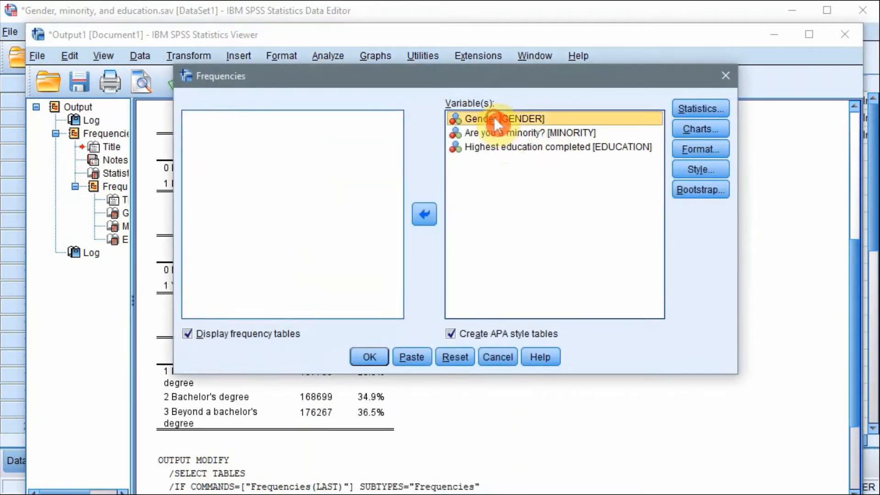
left_click(425, 214)
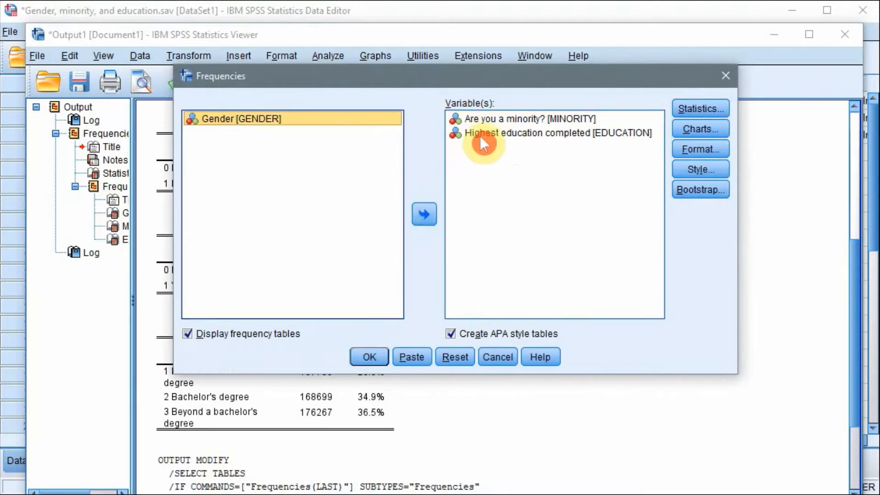
left_click(481, 120)
left_click(426, 214)
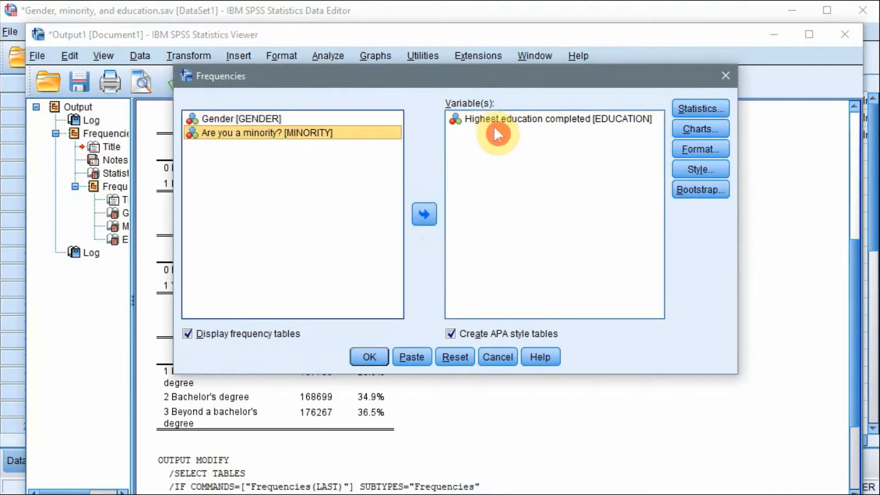
left_click(369, 357)
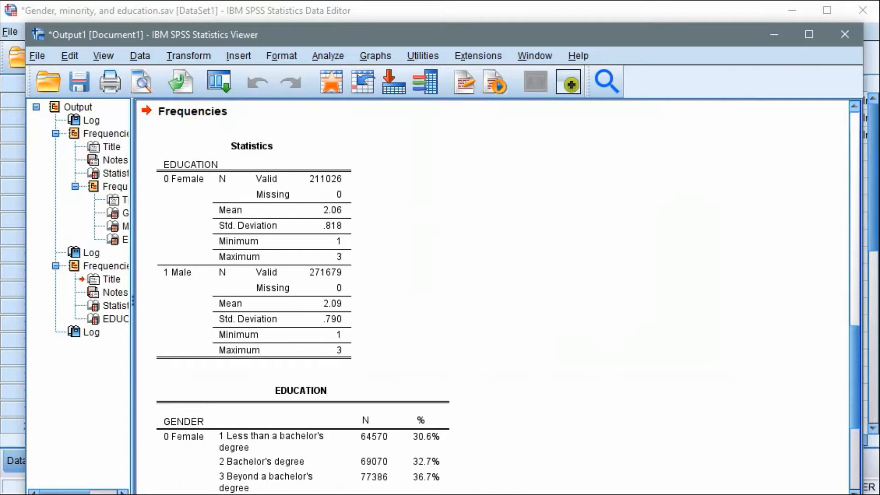
Examine the EDUCATION statistics and frequency table broken down by gender in the output
left_click(383, 238)
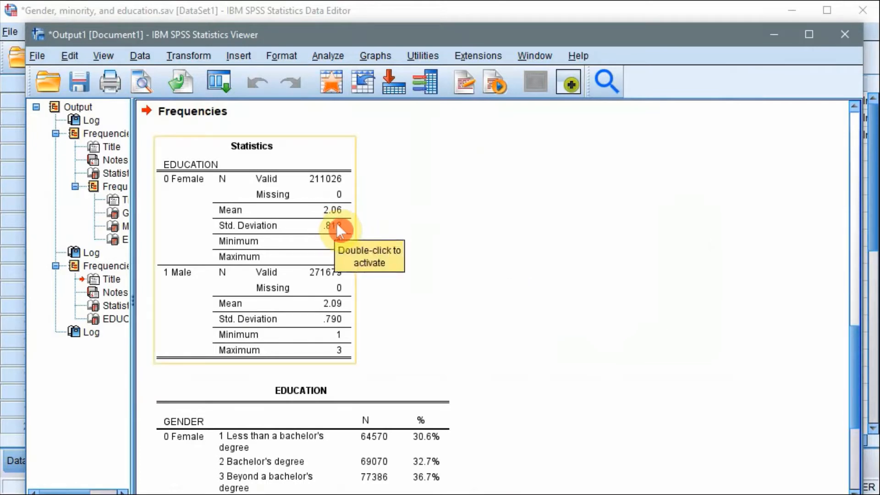
double_click(353, 221)
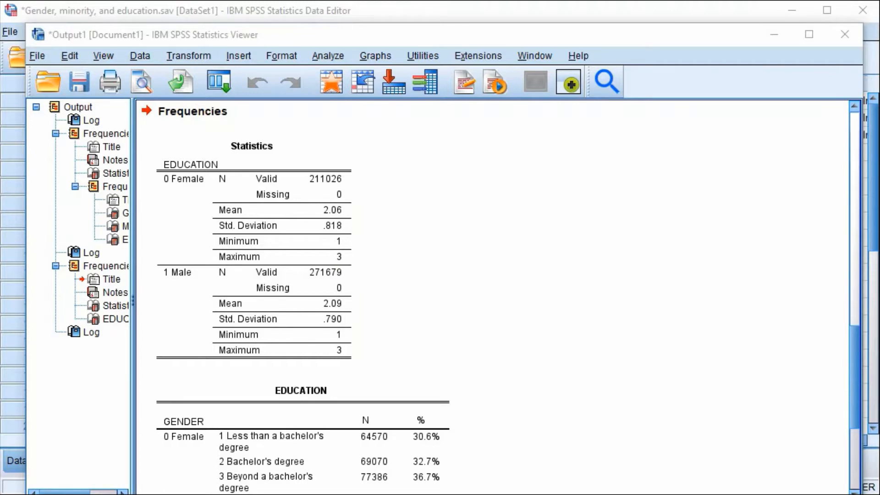
scroll(720, 284, "down", 3)
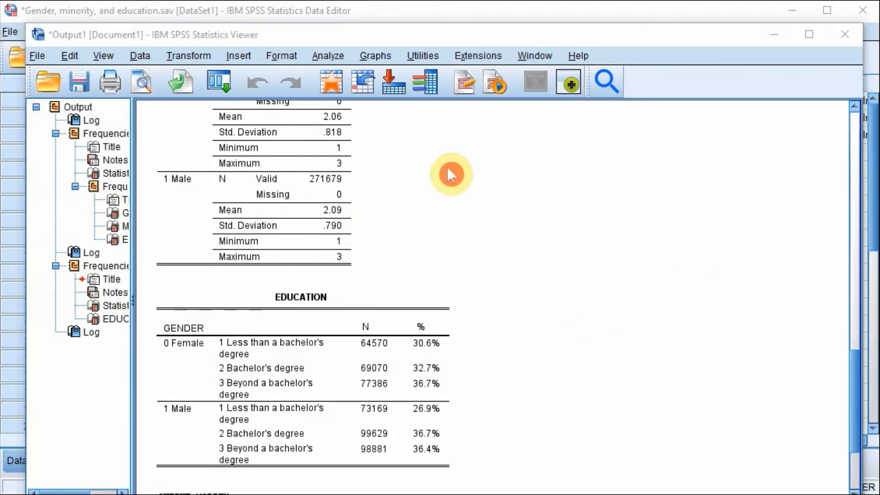
Add MINORITY to GENDER as a second Split File grouping variable, using Compare groups with the file sorted
left_click(140, 55)
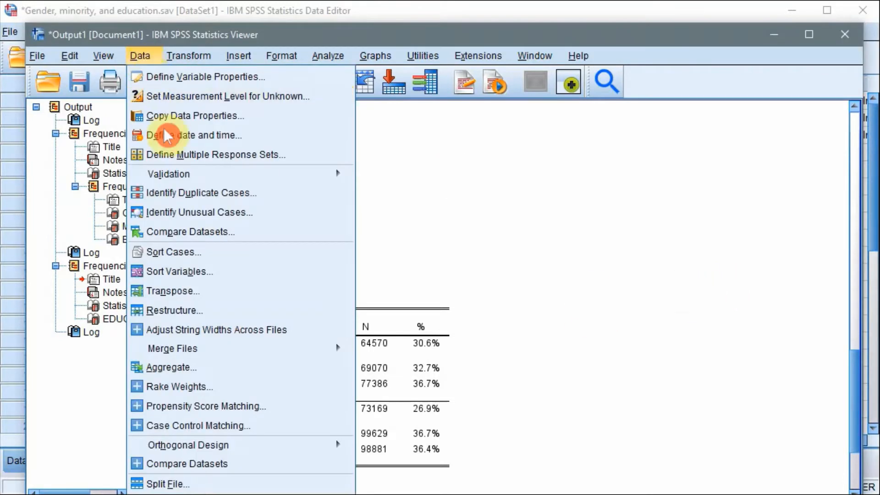
left_click(200, 486)
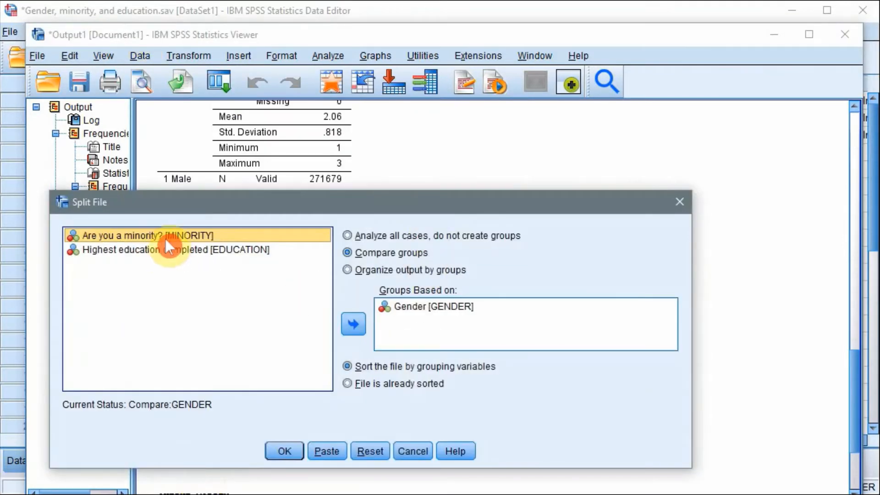
left_click(353, 323)
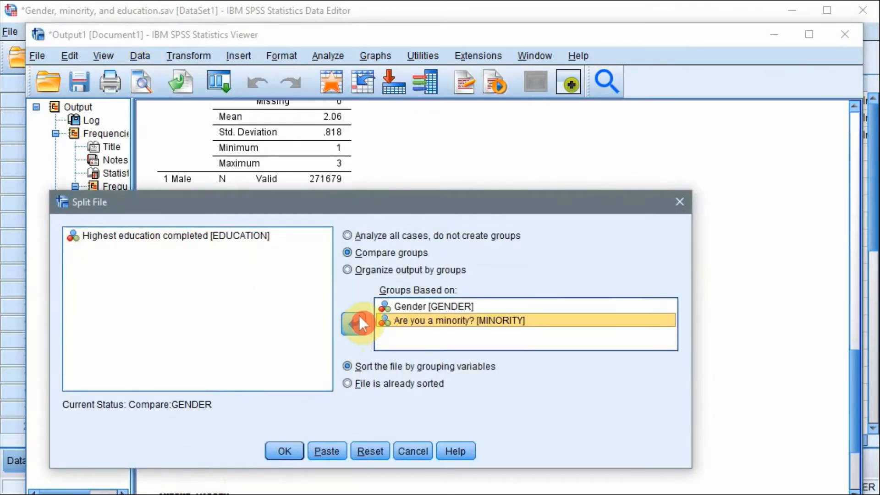
left_click(281, 450)
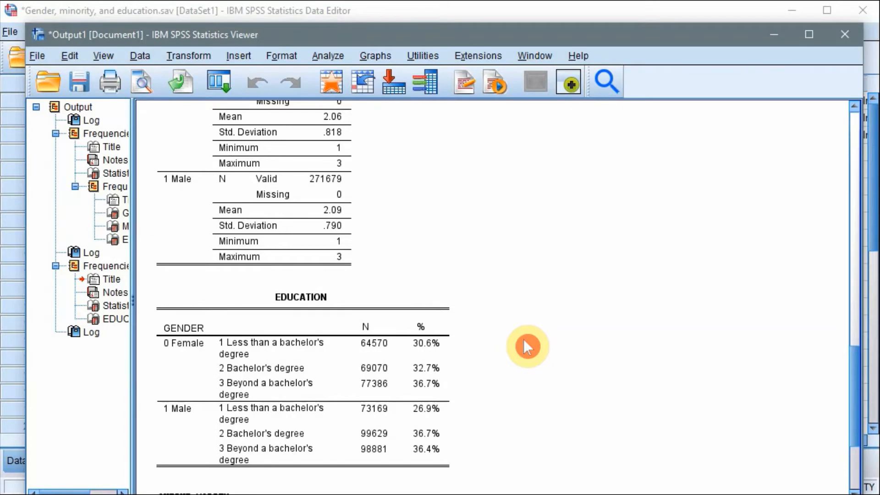
Rerun the Frequencies analysis on EDUCATION with APA style tables
left_click(310, 55)
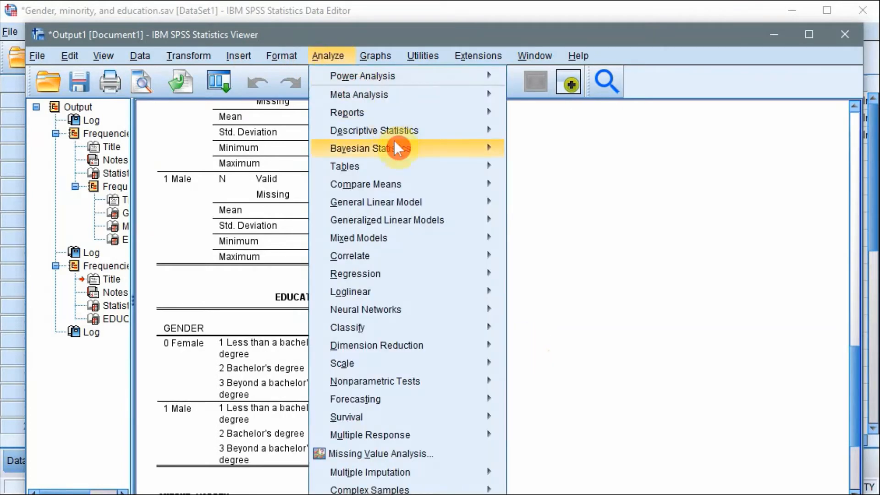
mouse_move(443, 131)
left_click(541, 133)
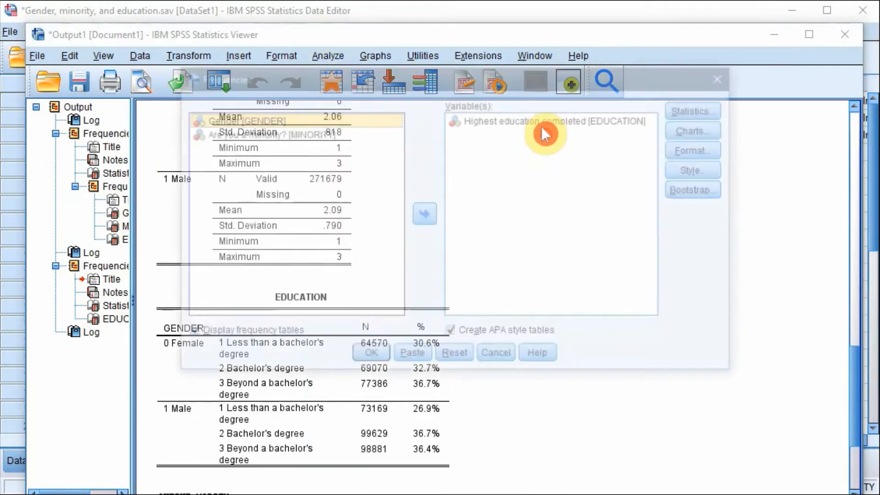
left_click(368, 357)
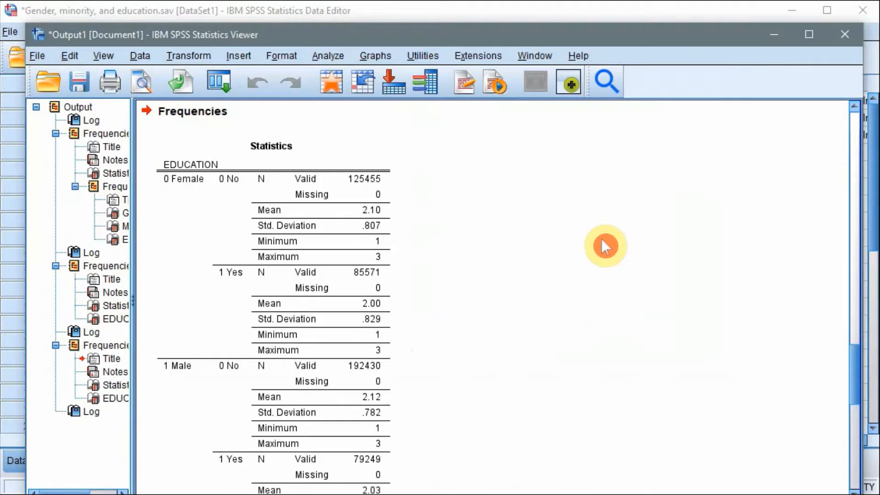
Review the EDUCATION statistics and the frequency table for each gender and minority group in the output
scroll(547, 236, "down", 1)
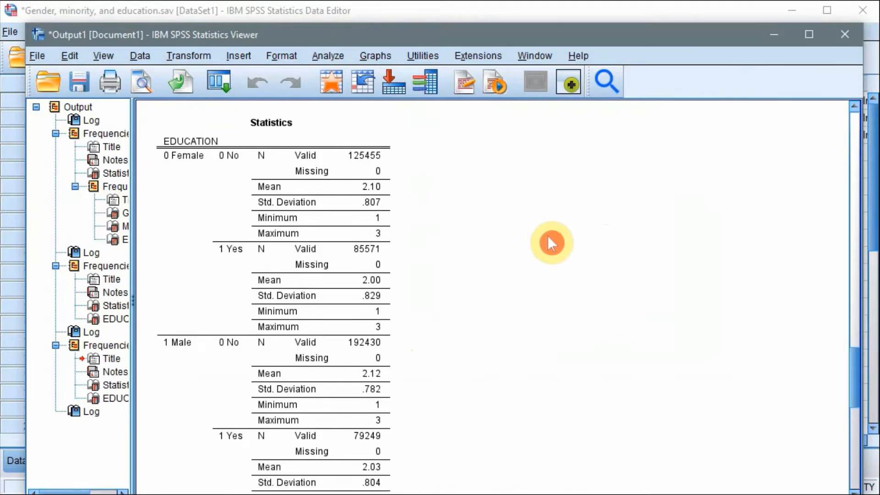
scroll(547, 235, "down", 4)
scroll(548, 236, "down", 14)
scroll(548, 236, "down", 7)
scroll(548, 236, "up", 9)
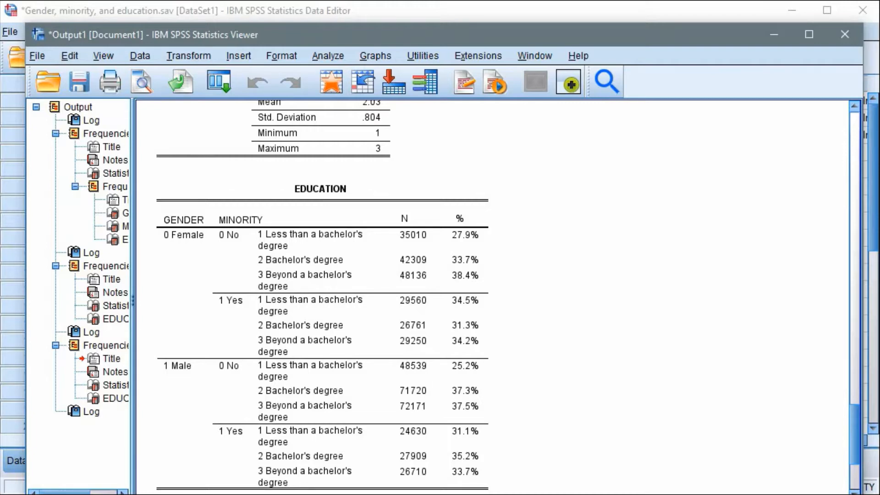
left_click(361, 290)
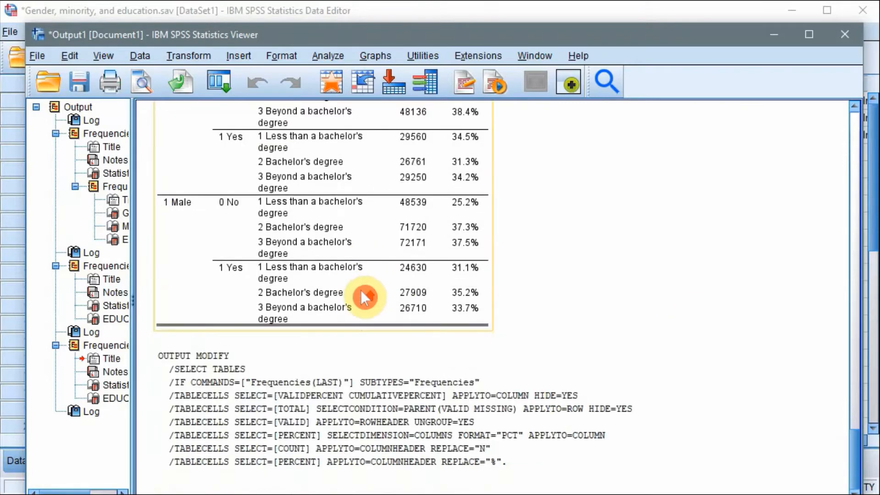
scroll(361, 290, "down", 10)
left_click(361, 290)
left_click(635, 291)
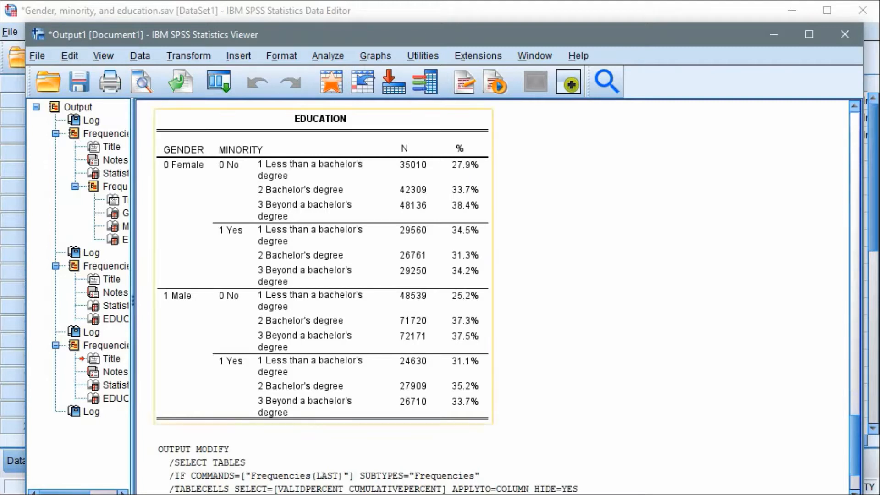
left_click(143, 55)
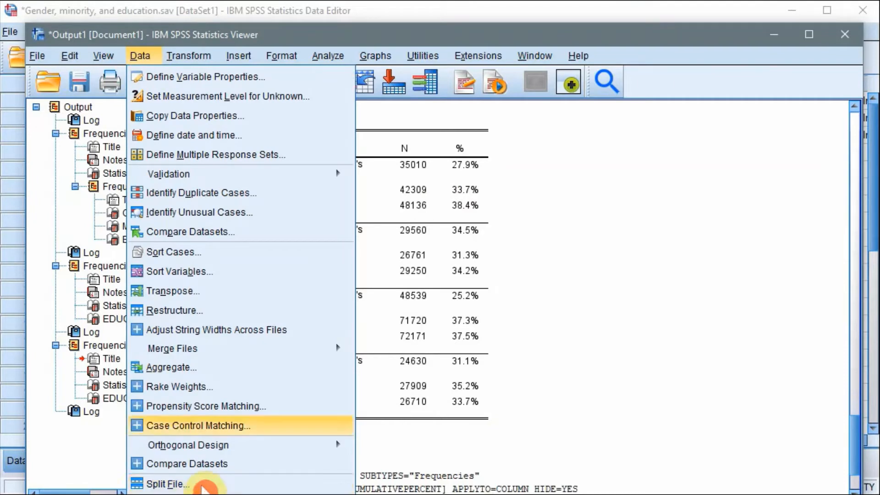
left_click(660, 43)
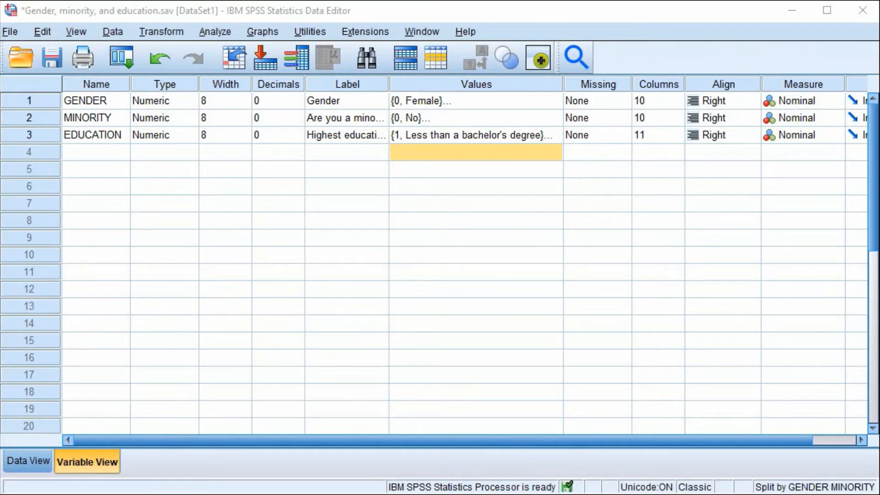
left_click(218, 32)
mouse_move(301, 111)
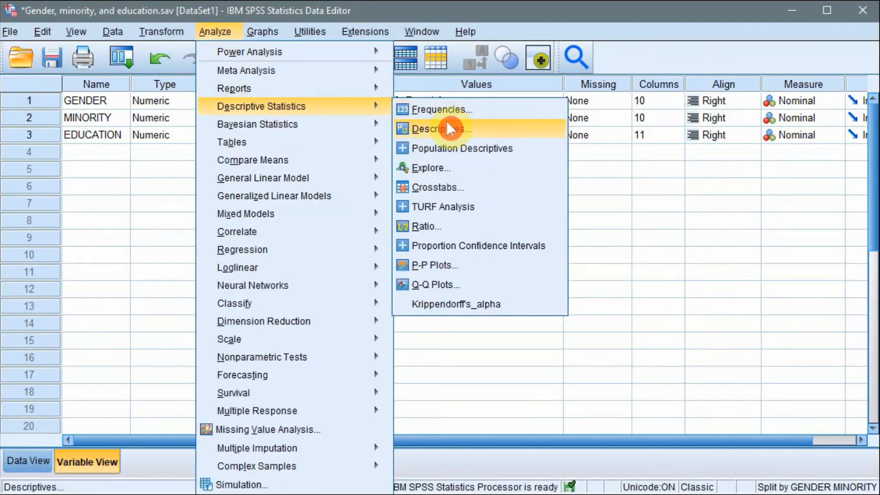
left_click(471, 130)
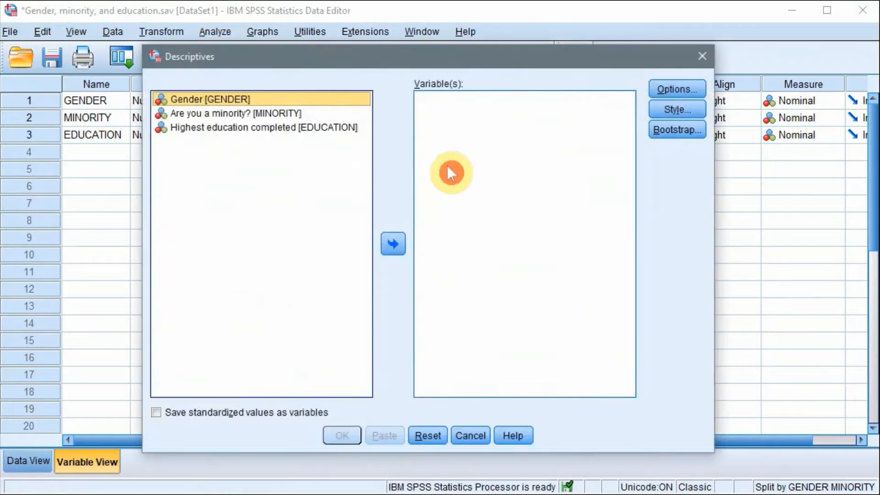
left_click(233, 113)
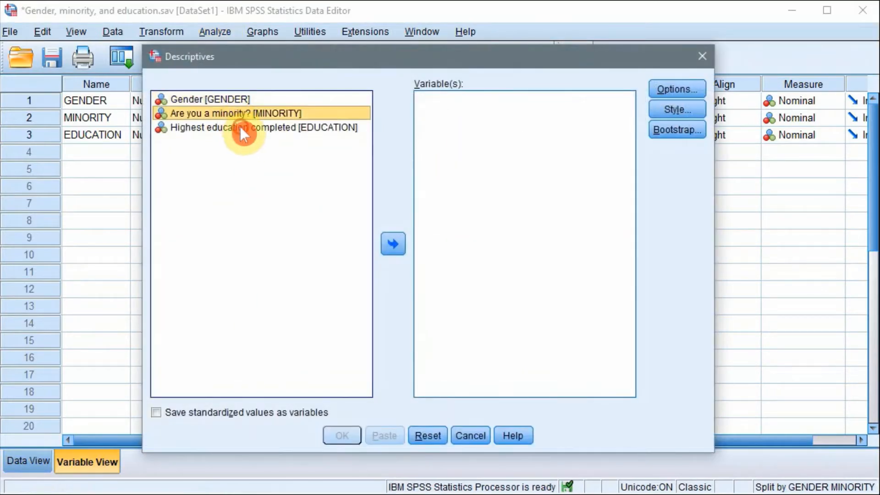
left_click(243, 128, "shift")
left_click(393, 244)
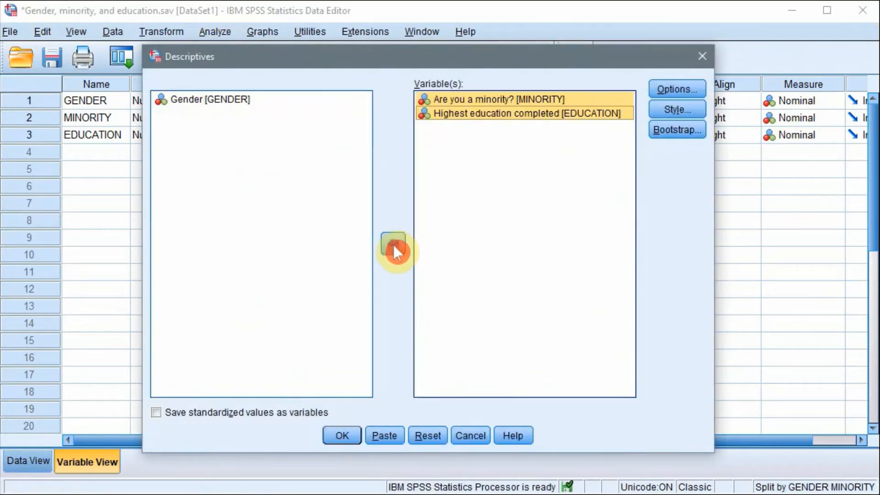
left_click(698, 91)
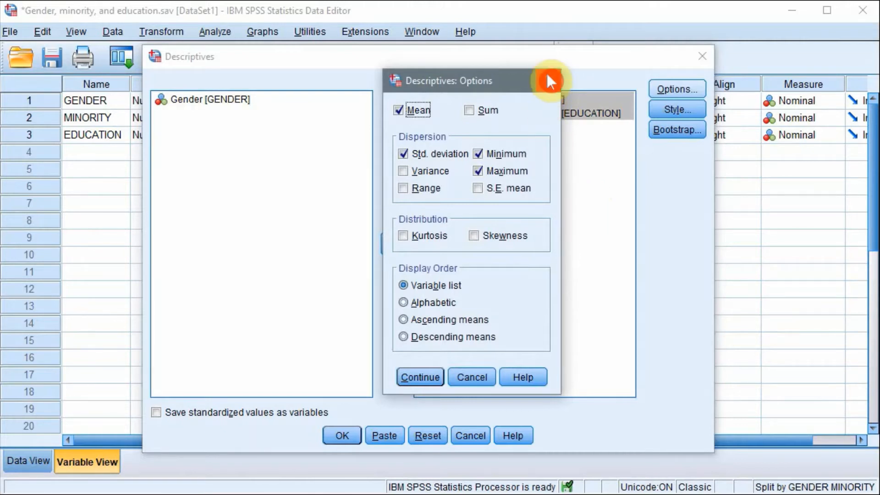
key("Return")
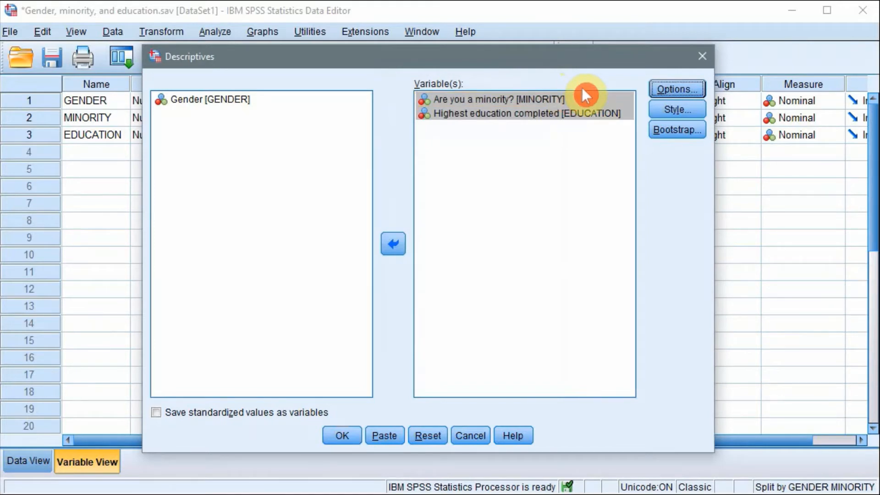
left_click(701, 57)
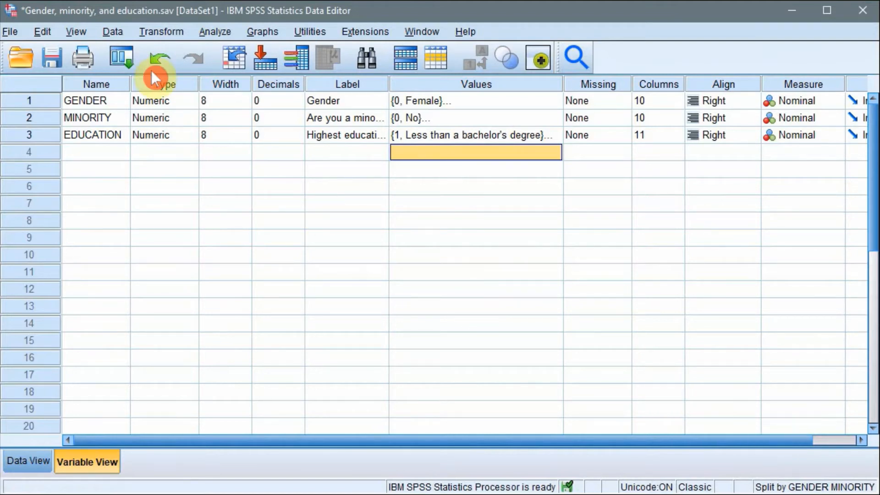
Reset Split File to analyze all cases without creating groups
left_click(119, 33)
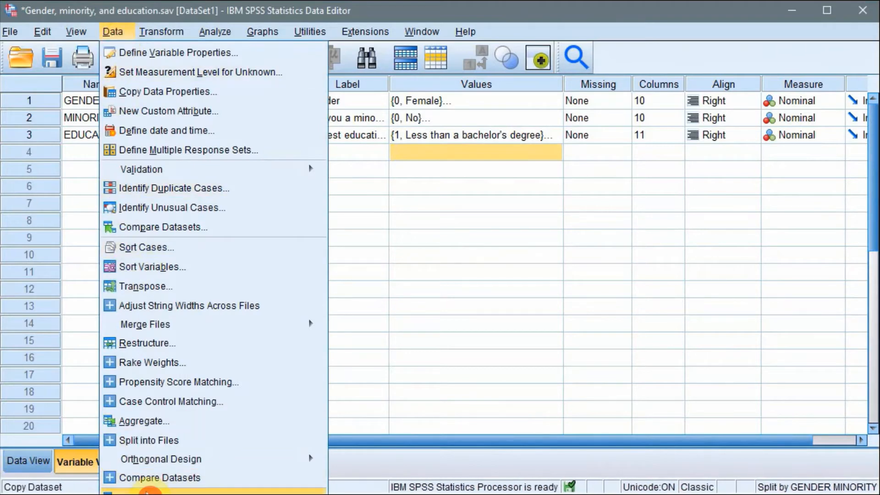
left_click(256, 493)
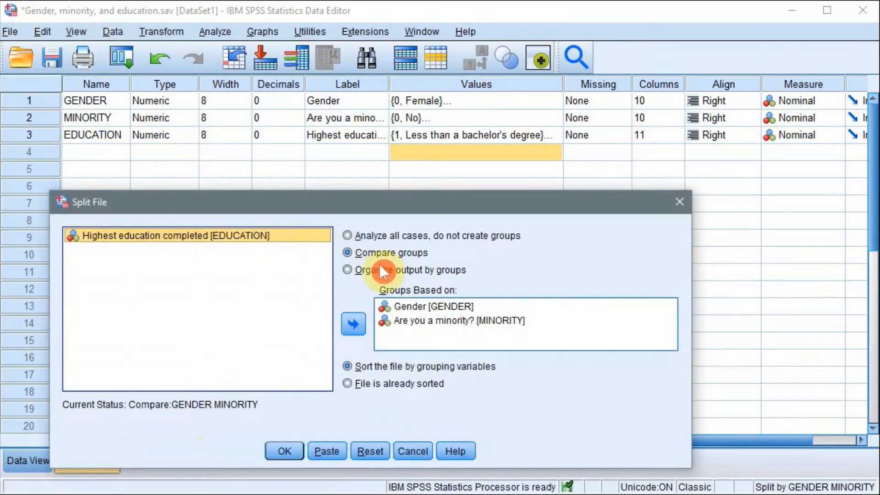
left_click(370, 452)
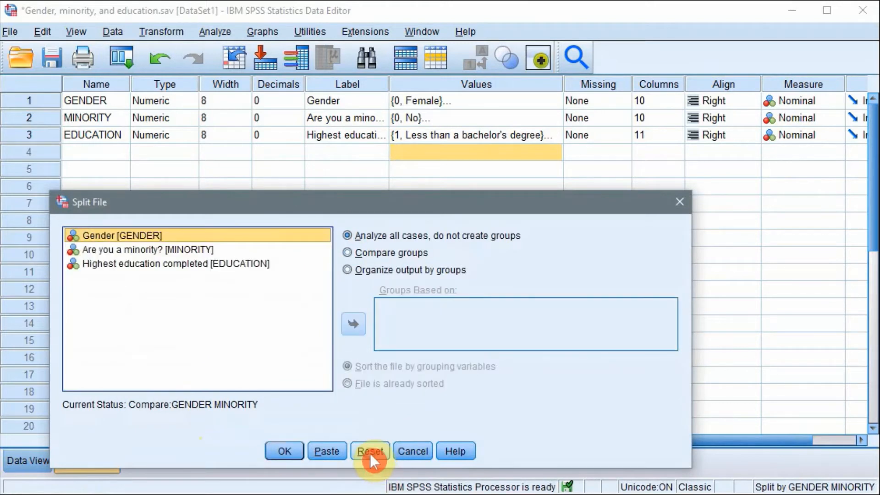
left_click(284, 451)
left_click(653, 13)
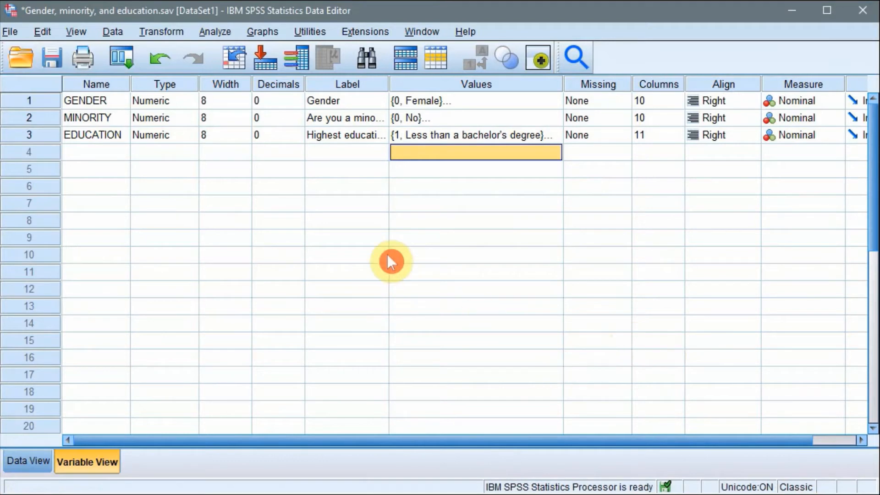
Run Descriptives on GENDER, MINORITY and EDUCATION with mean, standard deviation, minimum and maximum
left_click(210, 34)
mouse_move(362, 106)
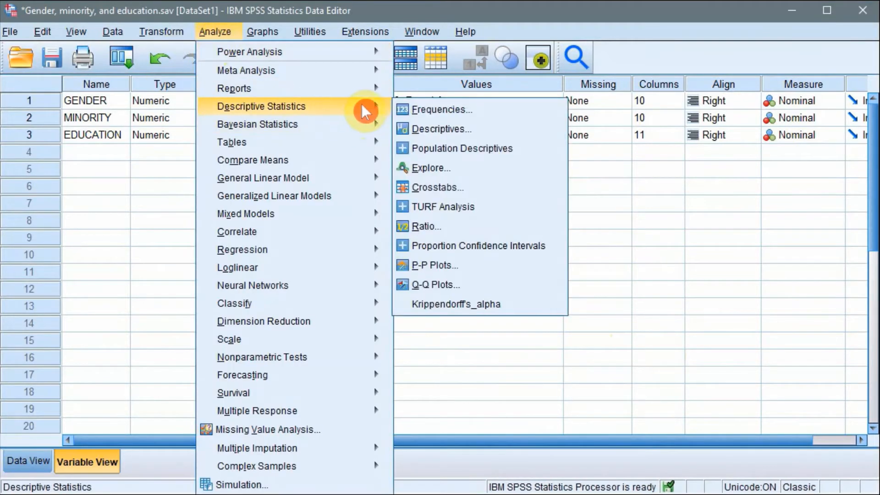
left_click(445, 131)
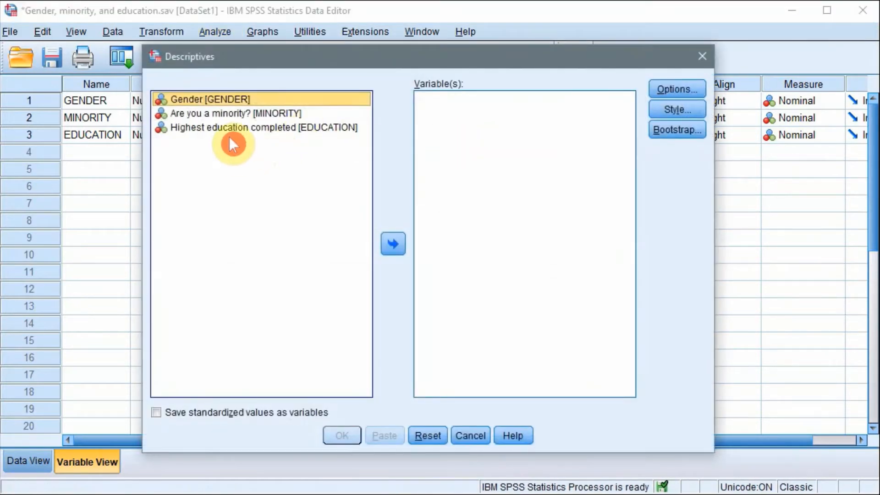
left_click(229, 113, "shift")
left_click(238, 128, "shift")
left_click(393, 243)
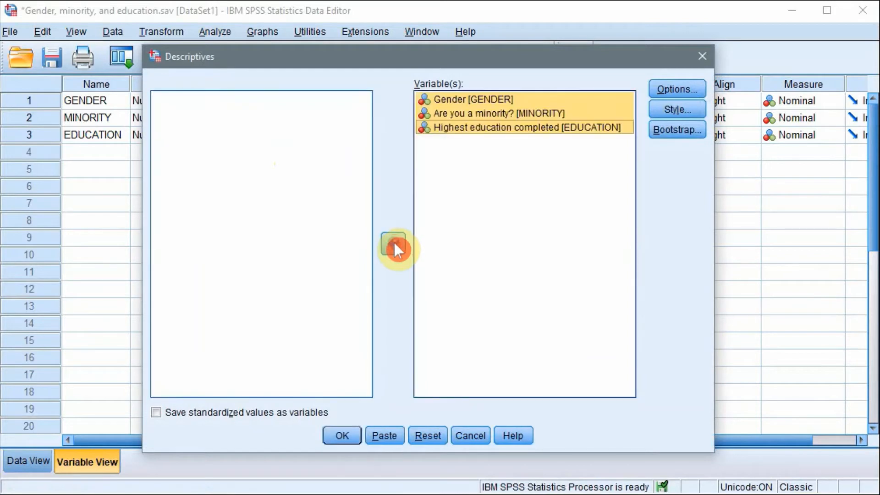
left_click(672, 88)
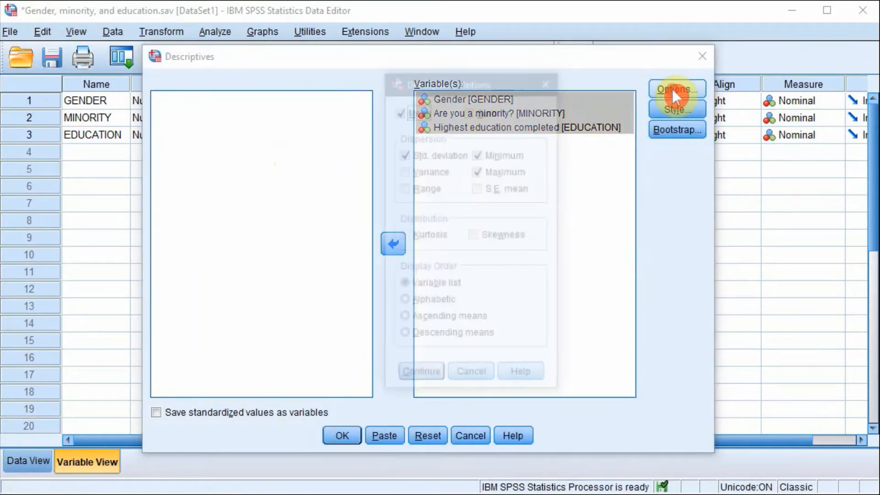
left_click(549, 81)
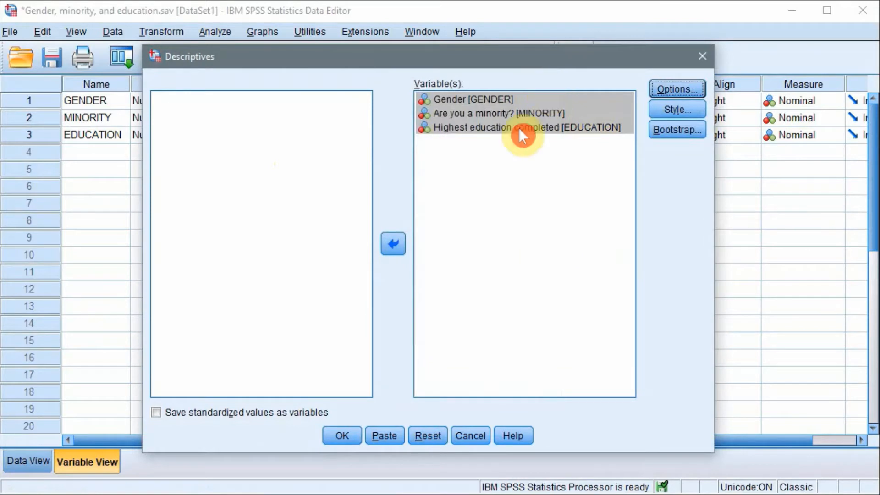
left_click(342, 435)
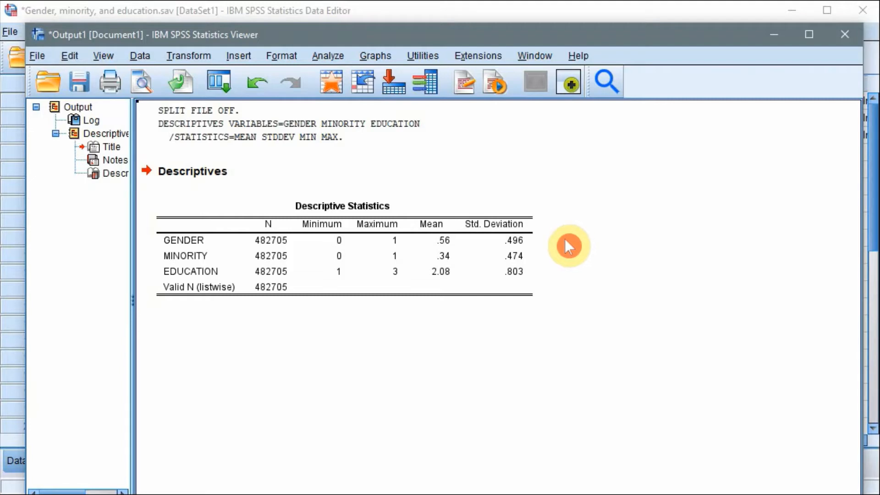
Split the file to compare groups based on Gender [GENDER], sorting the file by the grouping variable
left_click(146, 55)
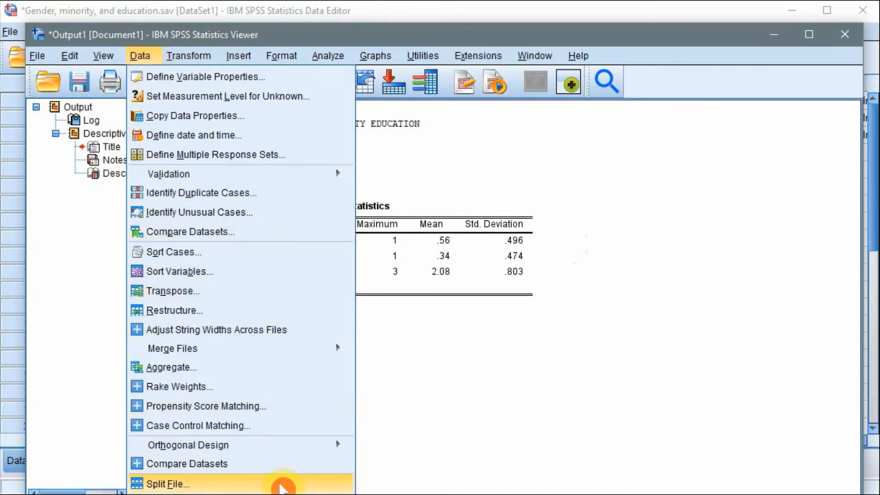
left_click(283, 483)
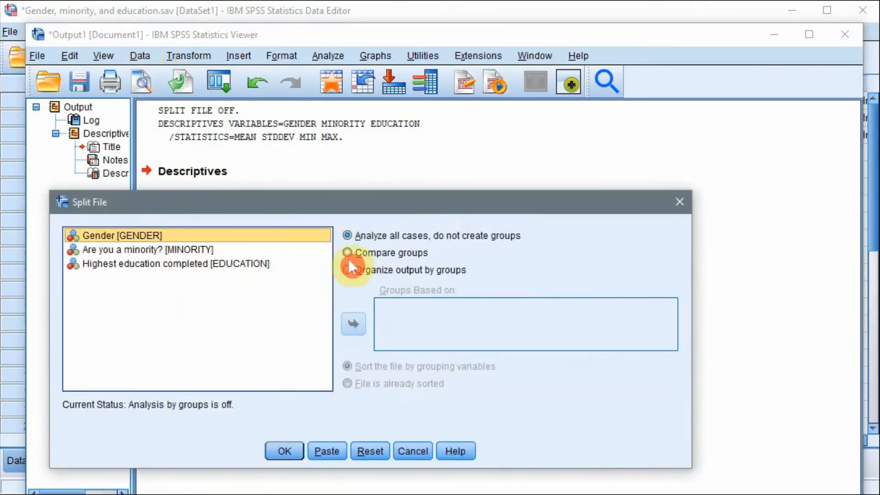
left_click(348, 252)
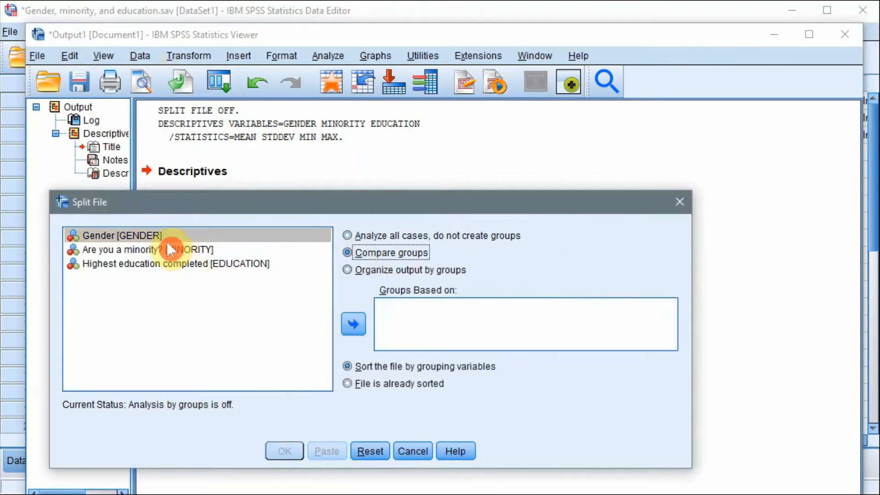
left_click(146, 234)
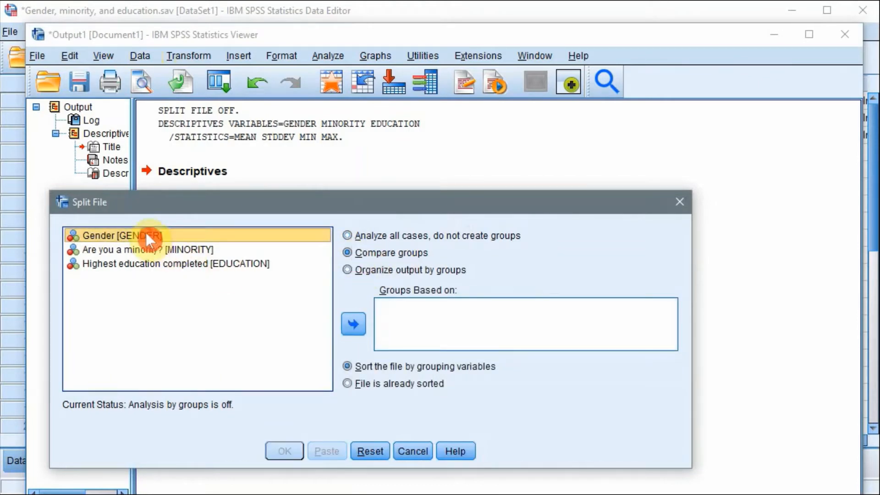
left_click(353, 323)
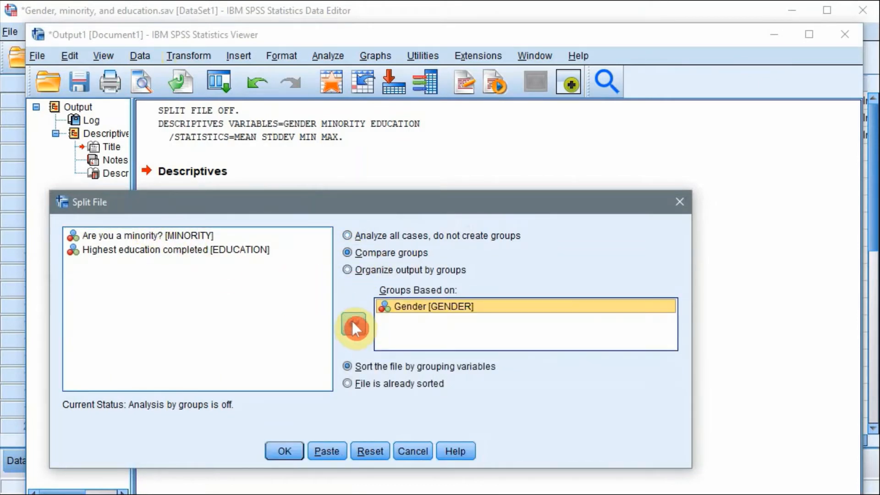
left_click(290, 449)
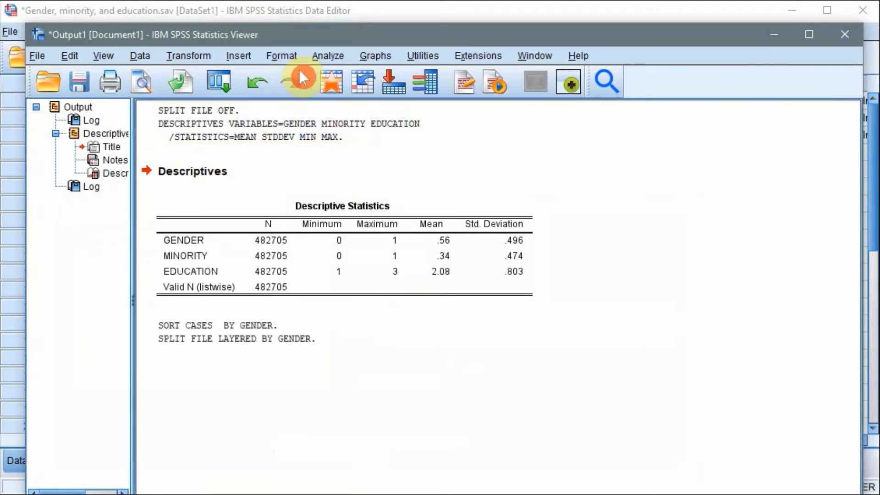
Run Descriptives on GENDER, MINORITY and EDUCATION with the gender split in place and view the resulting table
left_click(327, 55)
mouse_move(410, 148)
mouse_move(458, 130)
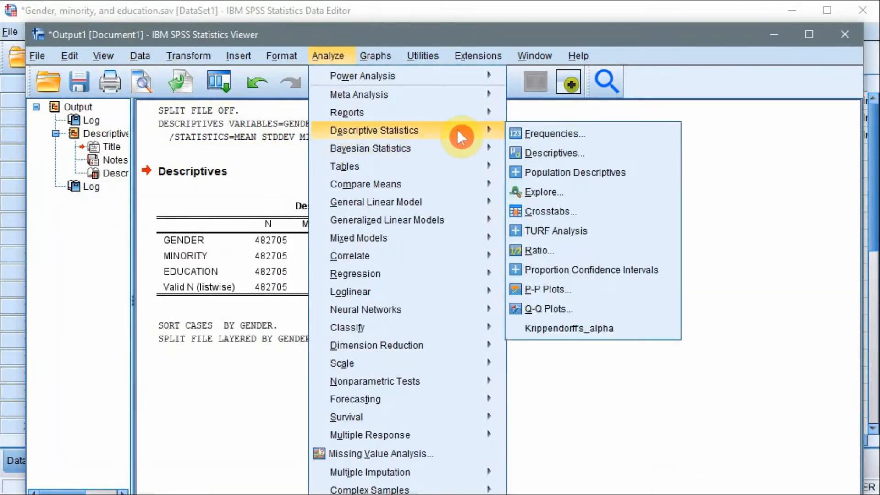
left_click(536, 151)
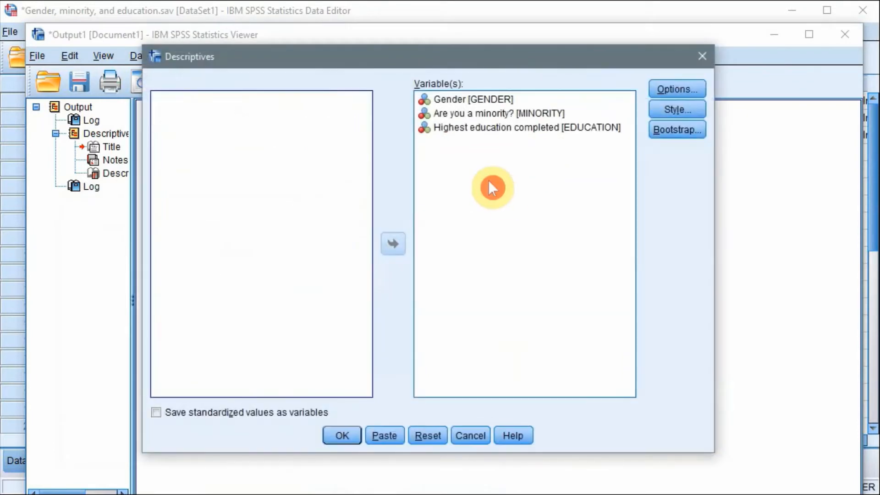
left_click(343, 436)
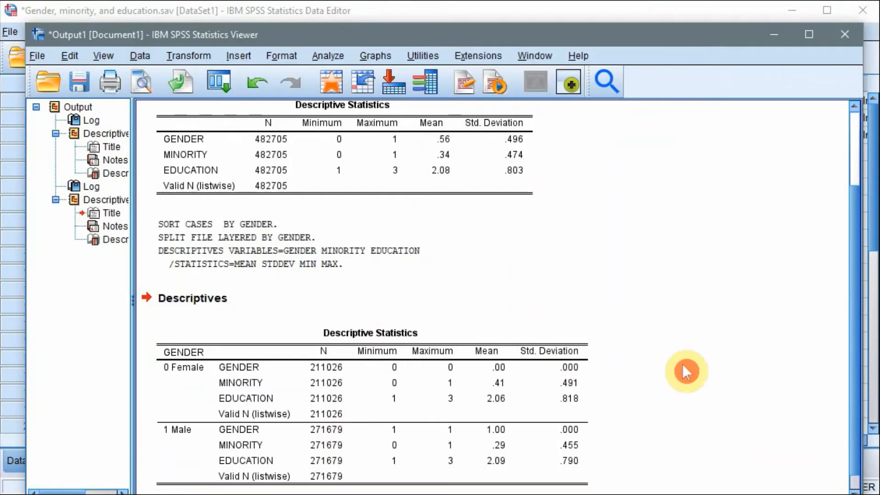
scroll(651, 300, "down", 1)
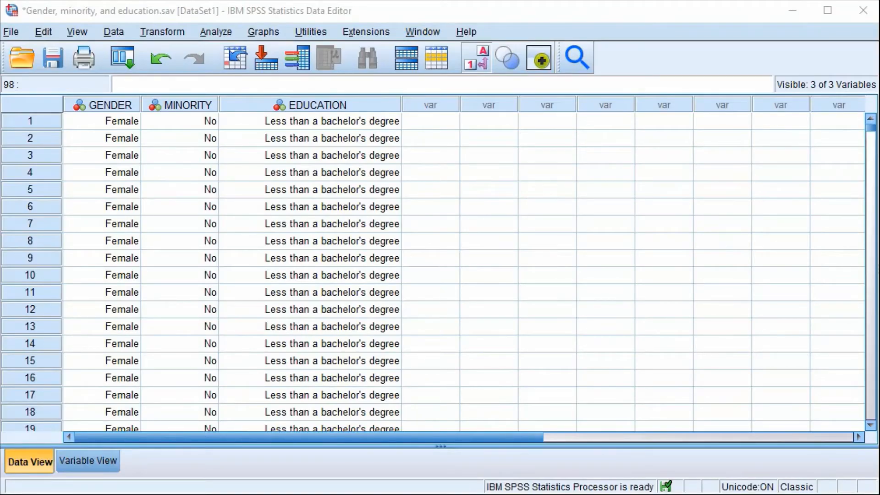
Set up an Explore analysis with EDUCATION as dependent, GENDER and MINORITY as factors, displaying statistics only
left_click(217, 29)
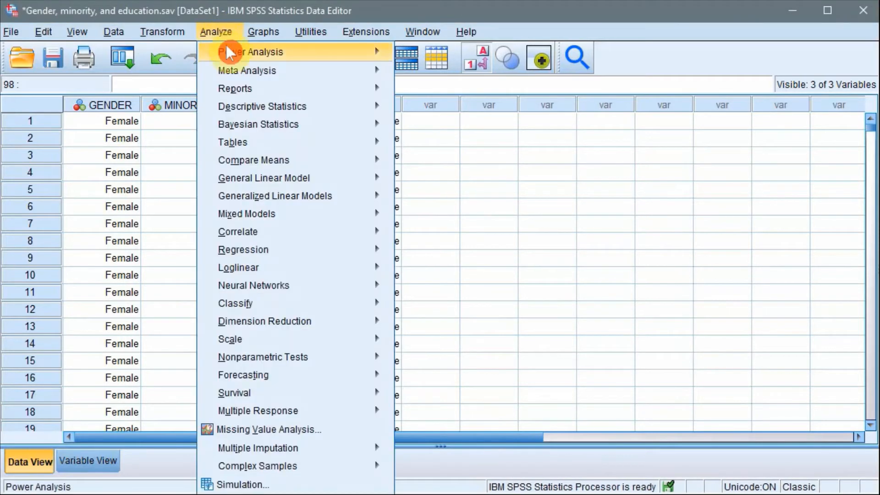
mouse_move(335, 103)
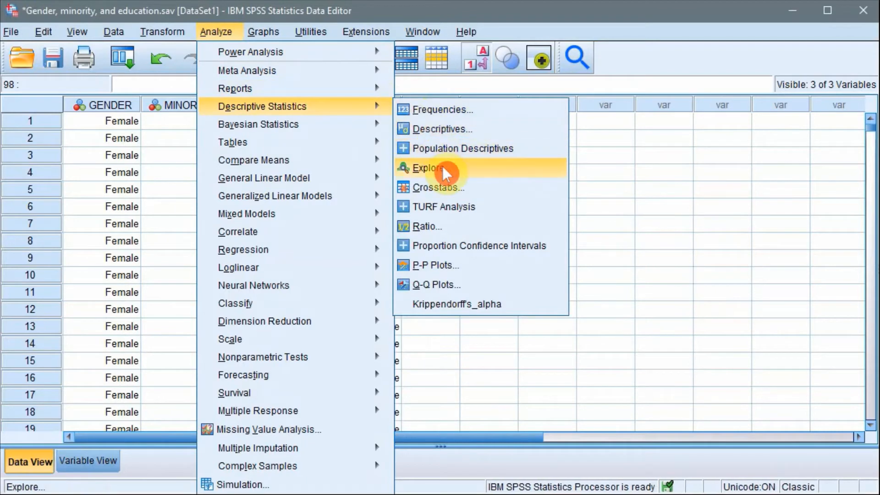
left_click(429, 168)
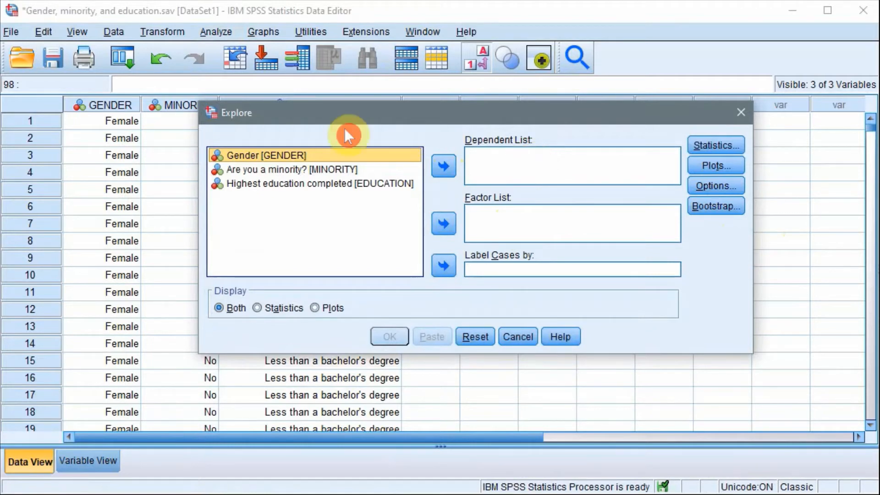
left_click(301, 185)
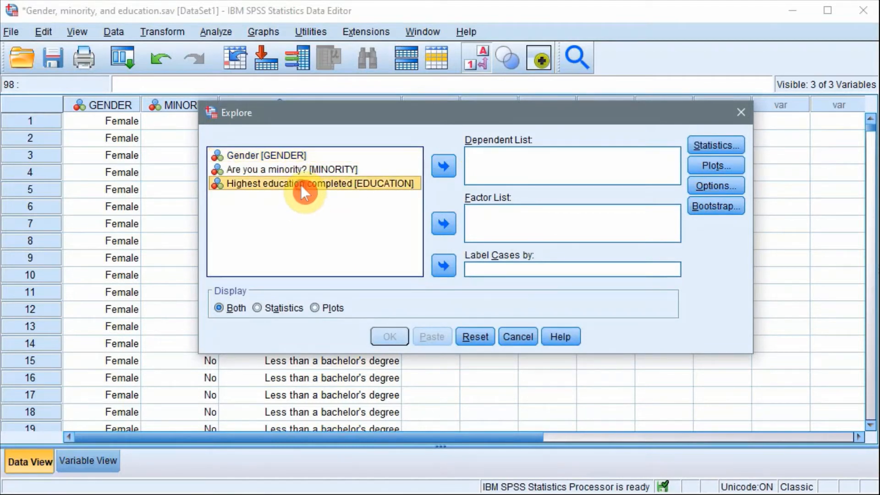
left_click(439, 165)
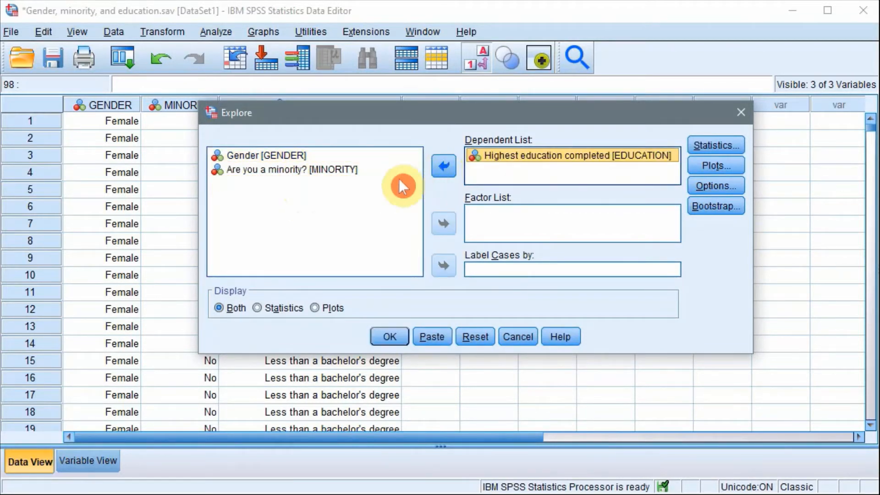
left_click(304, 154)
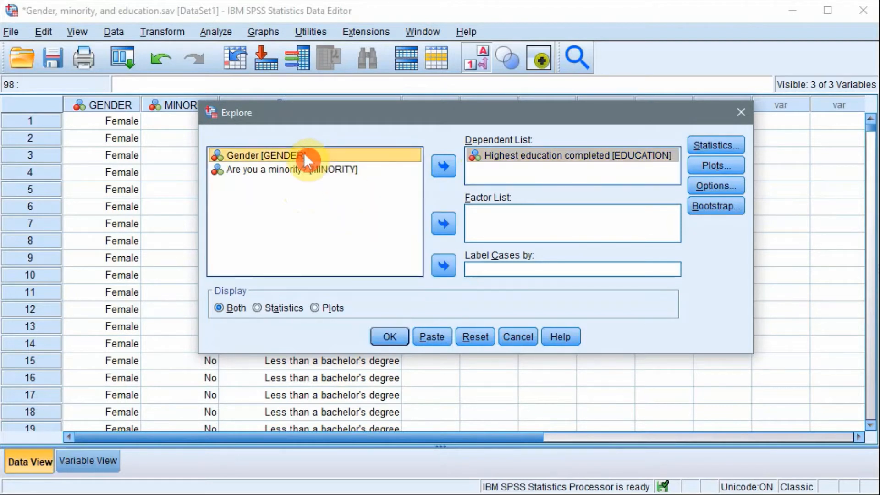
left_click(307, 169, "shift")
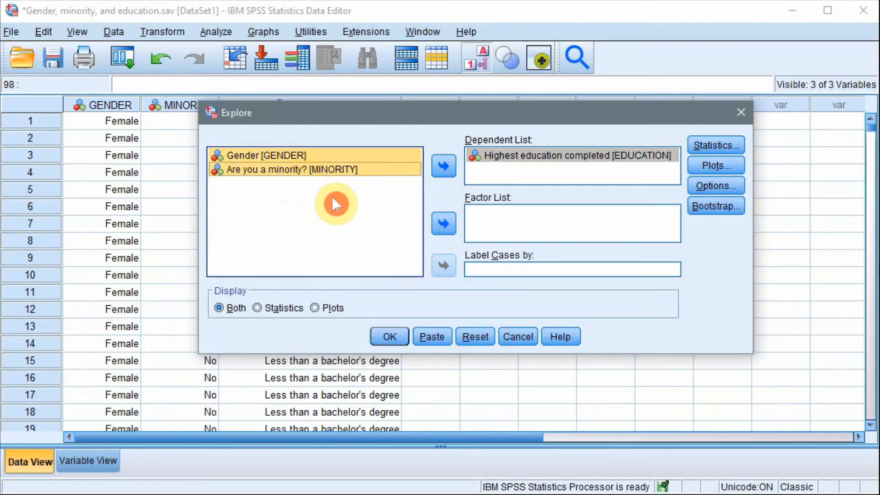
left_click(442, 223)
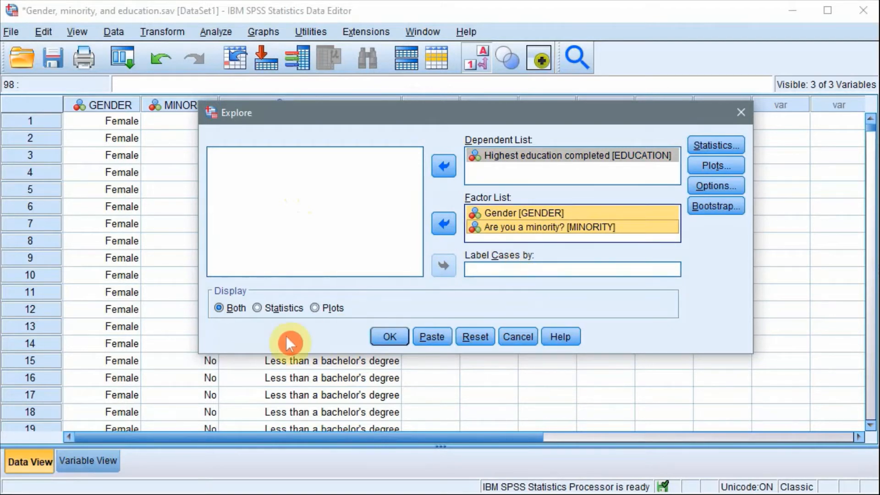
left_click(257, 306)
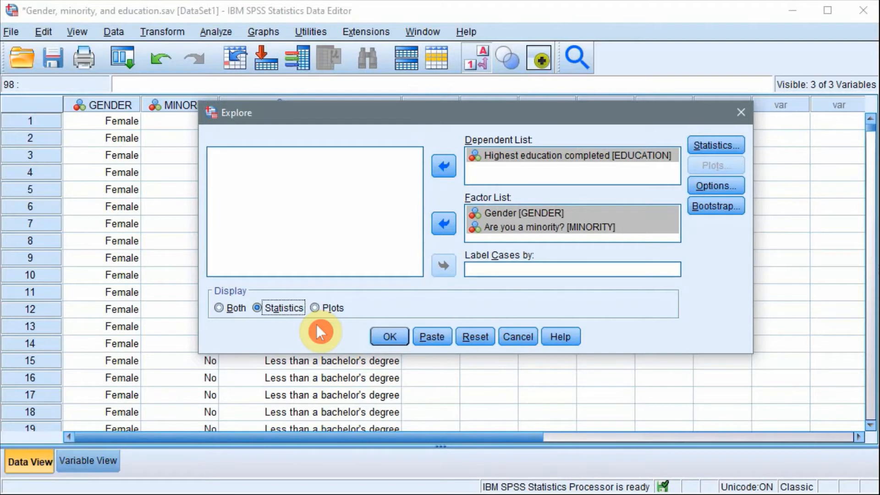
Add outliers to the Explore statistics alongside the descriptives and run the analysis
left_click(730, 146)
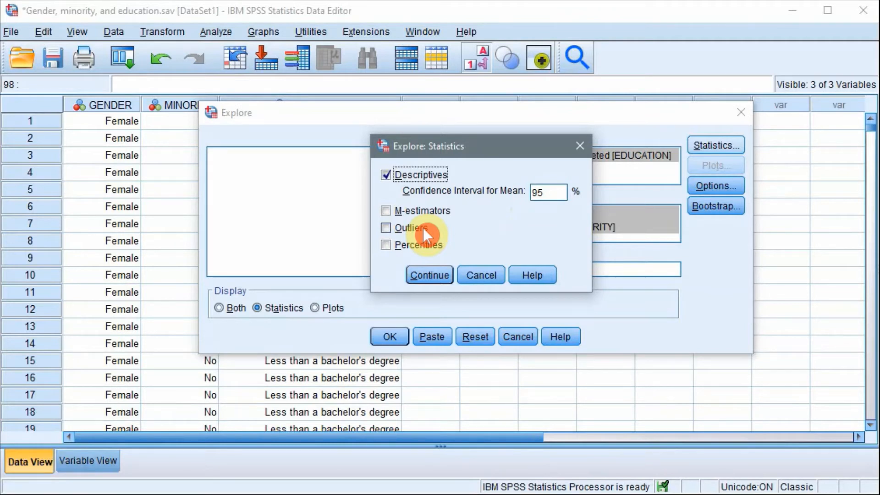
left_click(386, 229)
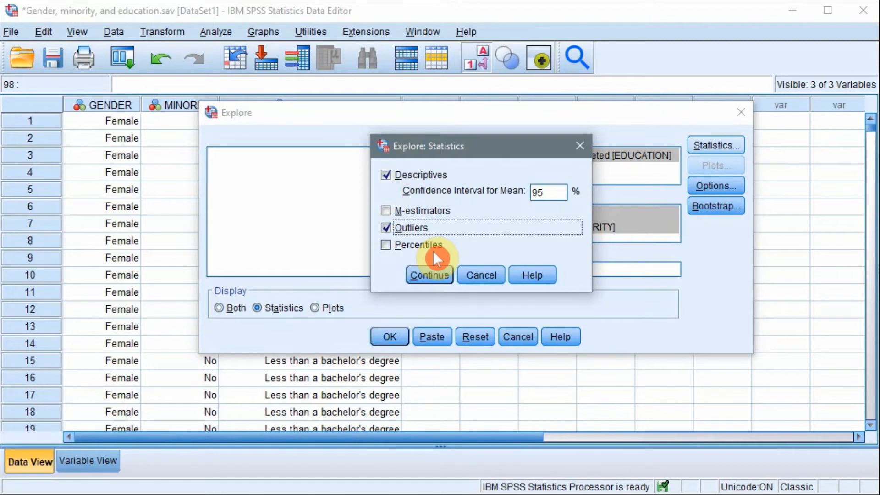
left_click(435, 275)
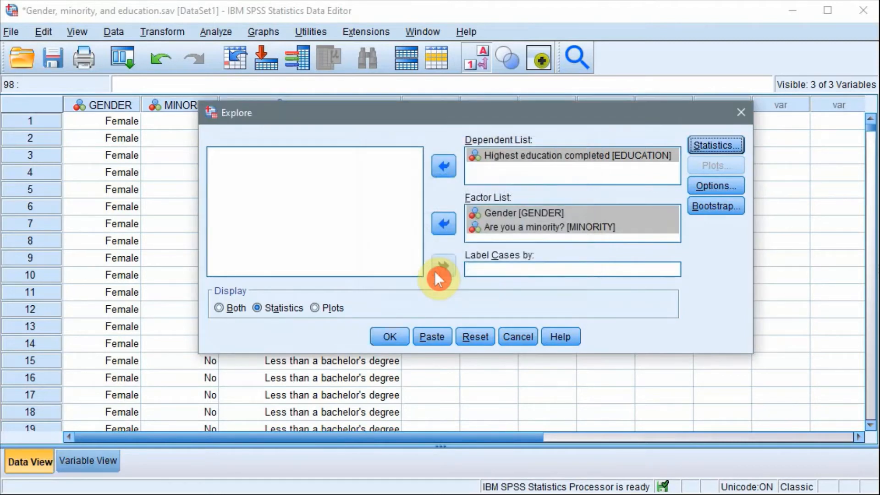
left_click(392, 334)
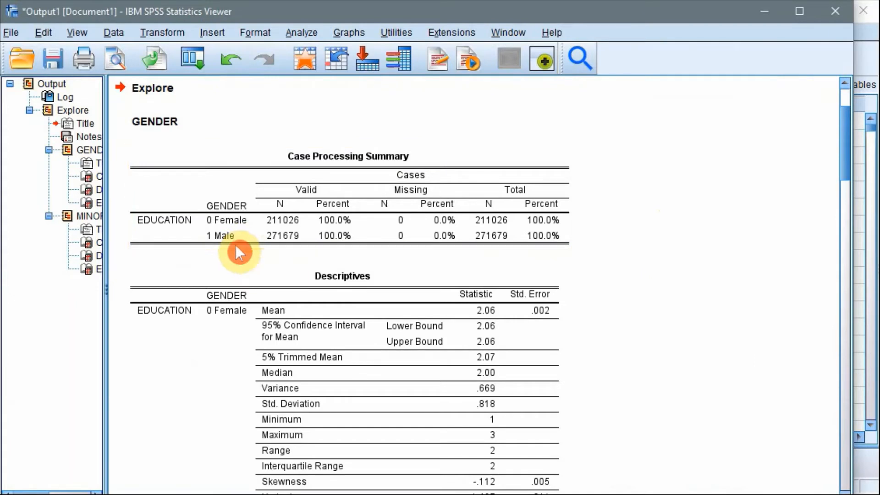
Examine the Explore output's case processing, descriptives and extreme values of EDUCATION by gender, plus the case processing and descriptives by minority status
scroll(299, 312, "down", 1)
scroll(298, 312, "down", 1)
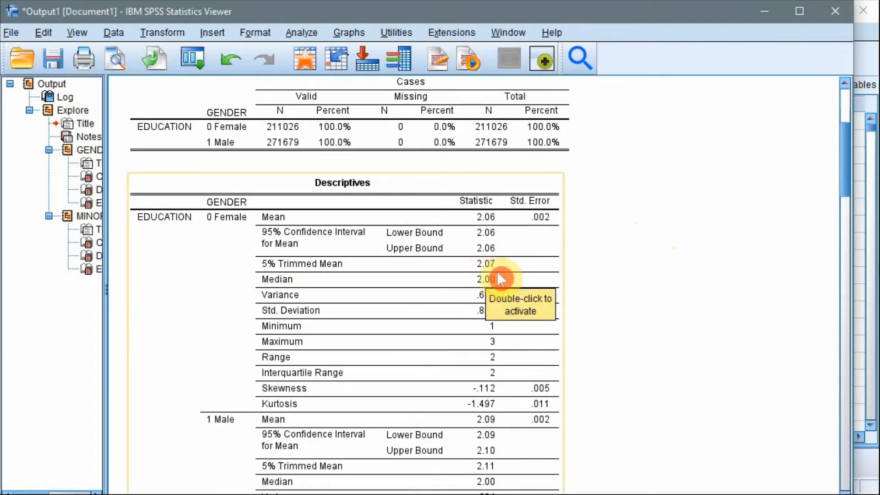
scroll(621, 271, "down", 6)
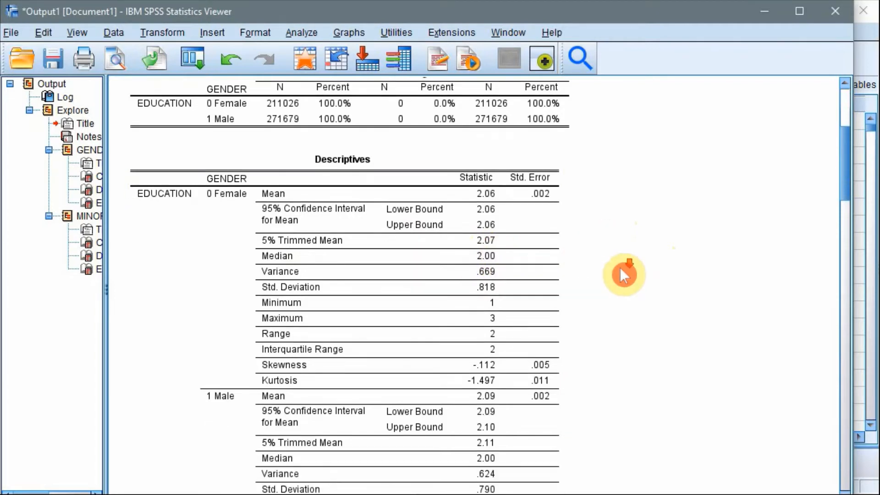
scroll(621, 268, "down", 5)
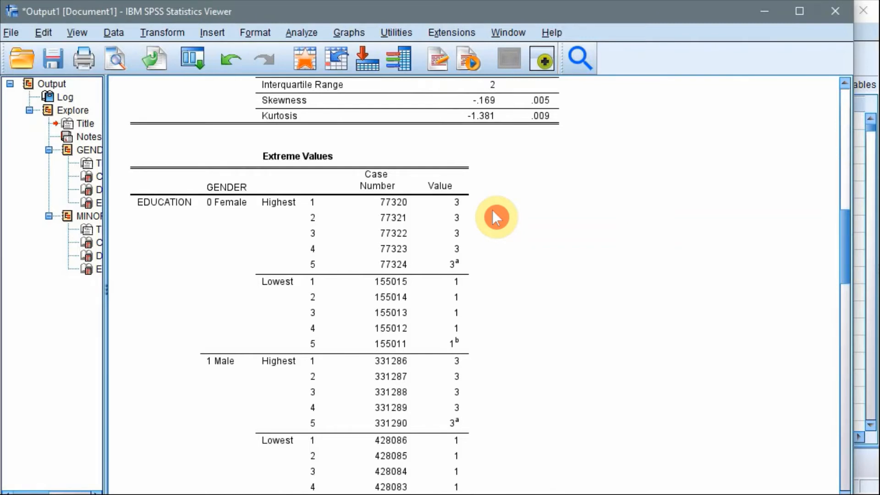
scroll(492, 210, "down", 10)
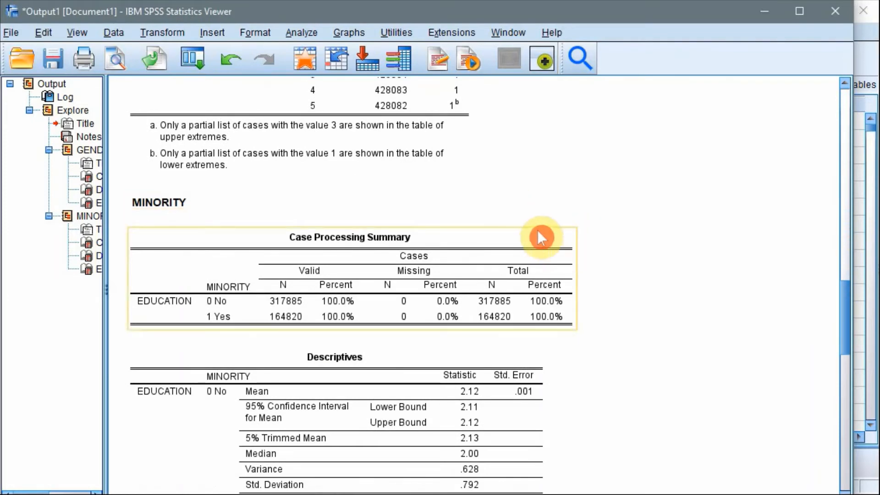
scroll(550, 254, "down", 1)
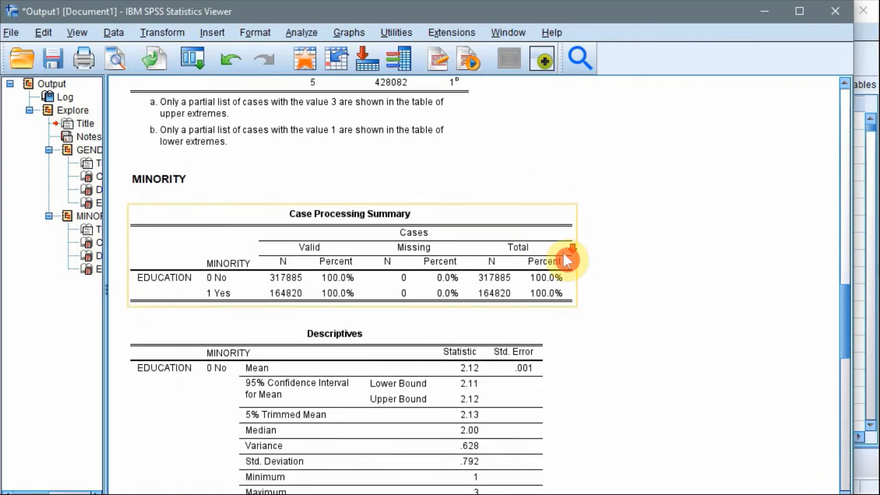
scroll(567, 259, "down", 3)
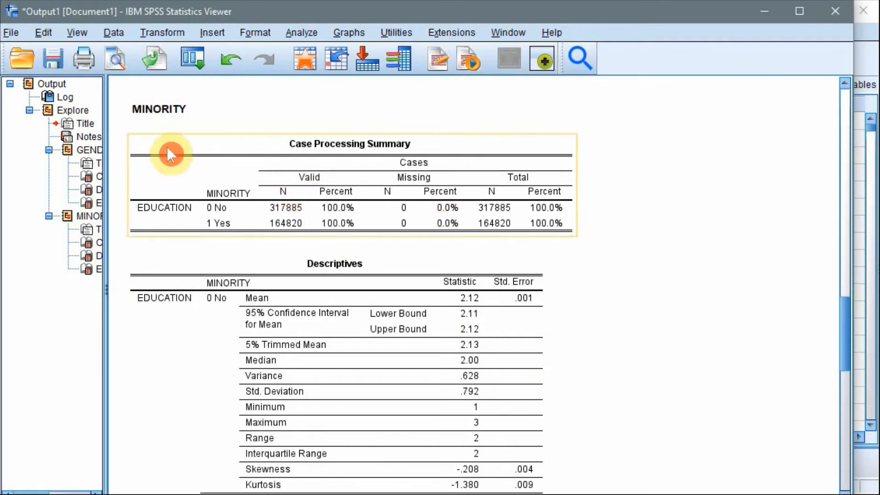
scroll(160, 137, "up", 15)
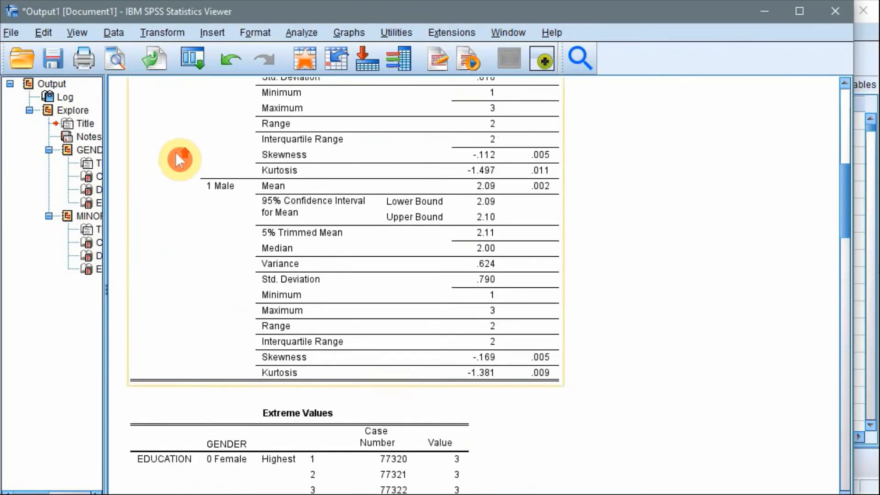
scroll(179, 158, "up", 5)
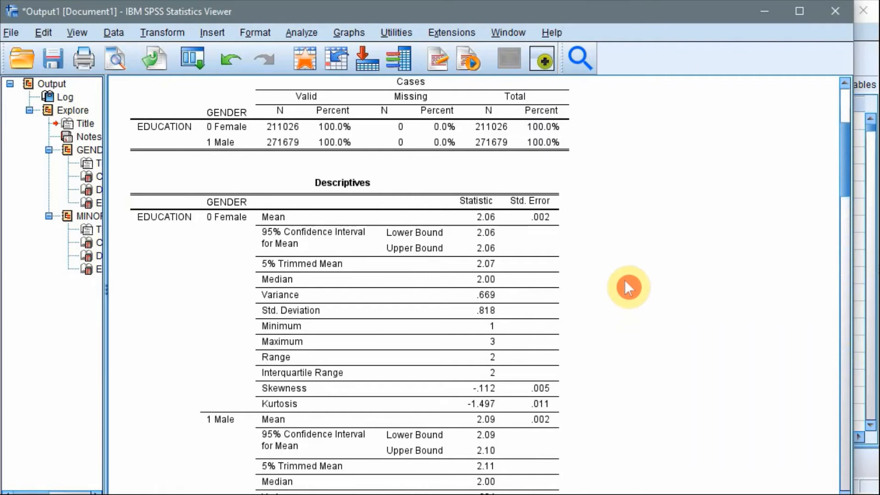
scroll(607, 280, "down", 5)
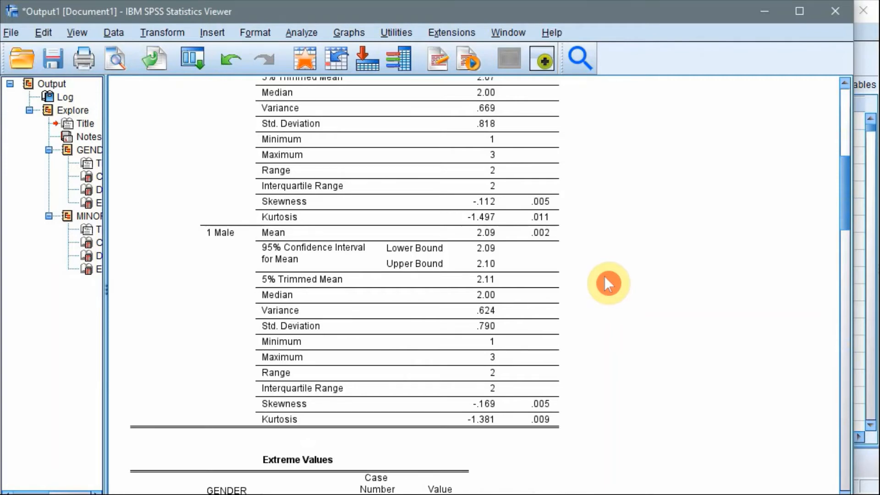
scroll(581, 279, "down", 2)
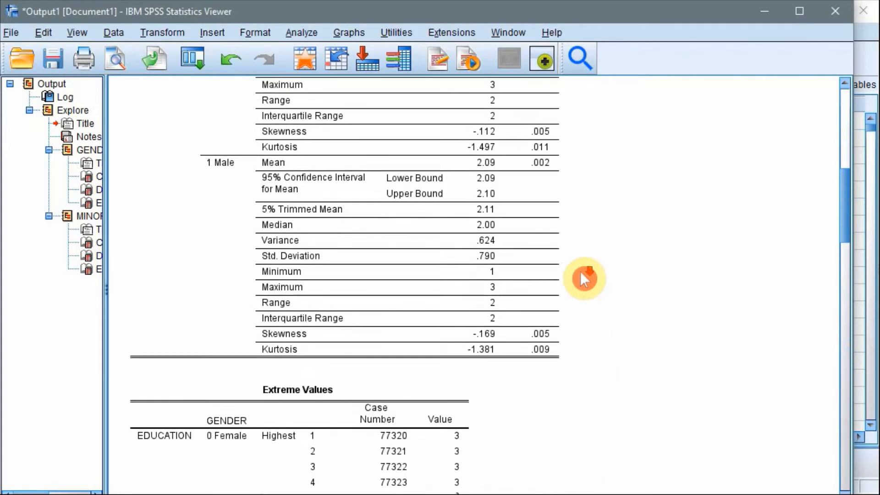
scroll(579, 273, "up", 9)
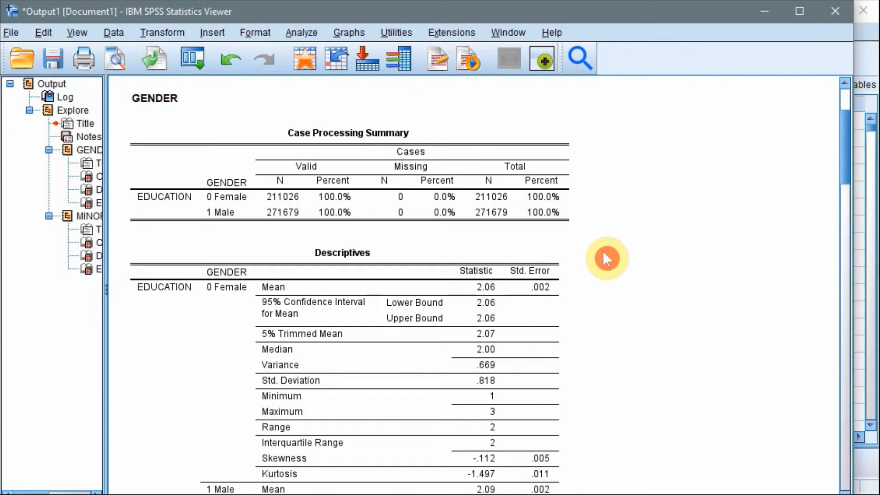
Open the Split File settings
left_click(113, 33)
left_click(169, 457)
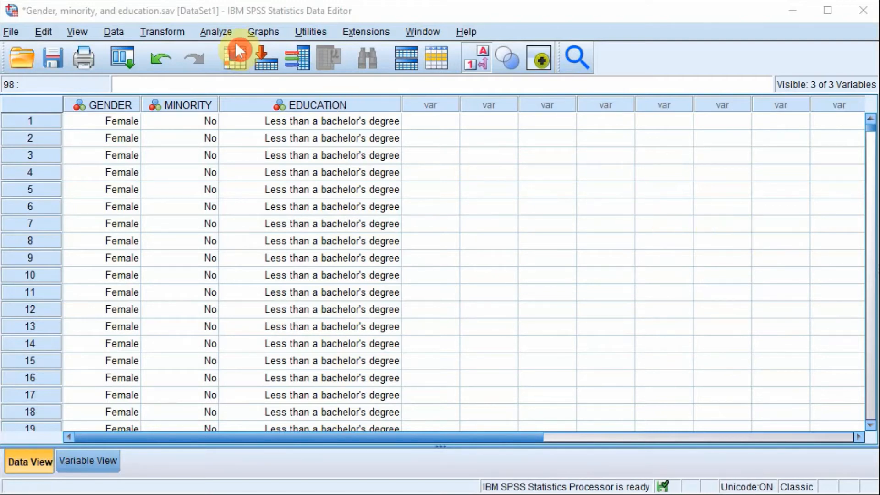
Set up a custom table with GENDER in the columns and EDUCATION in the rows
left_click(205, 30)
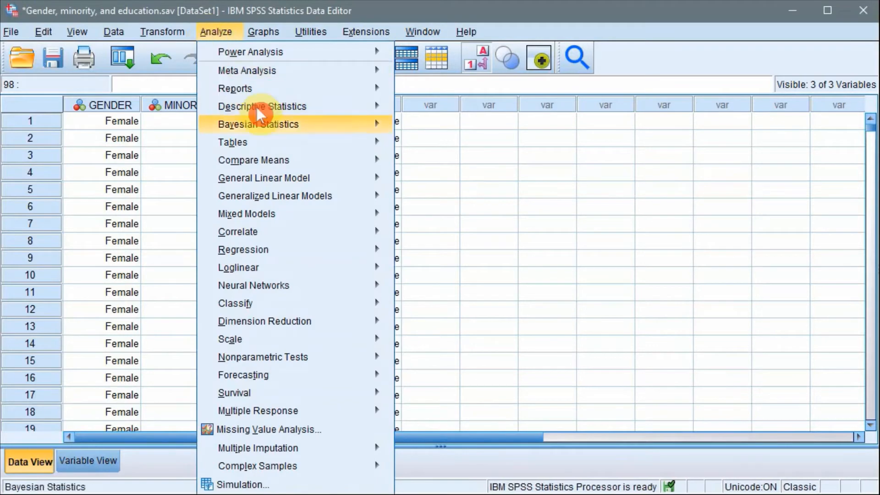
mouse_move(266, 141)
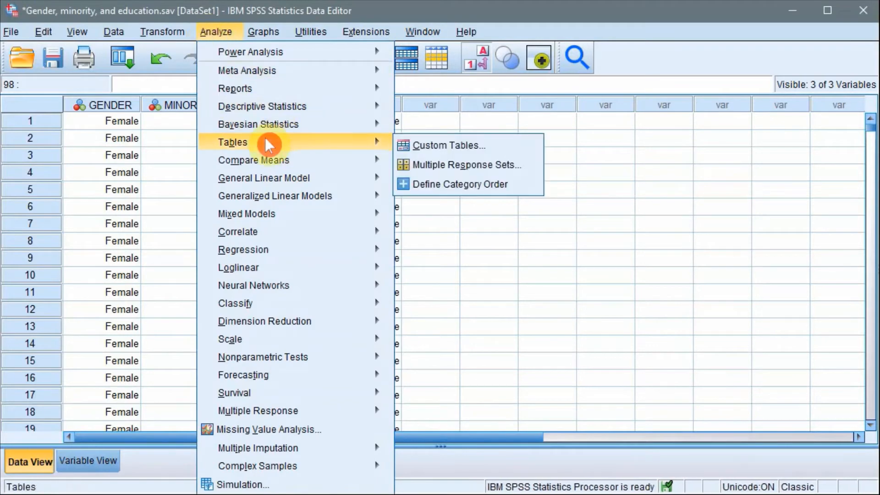
left_click(424, 143)
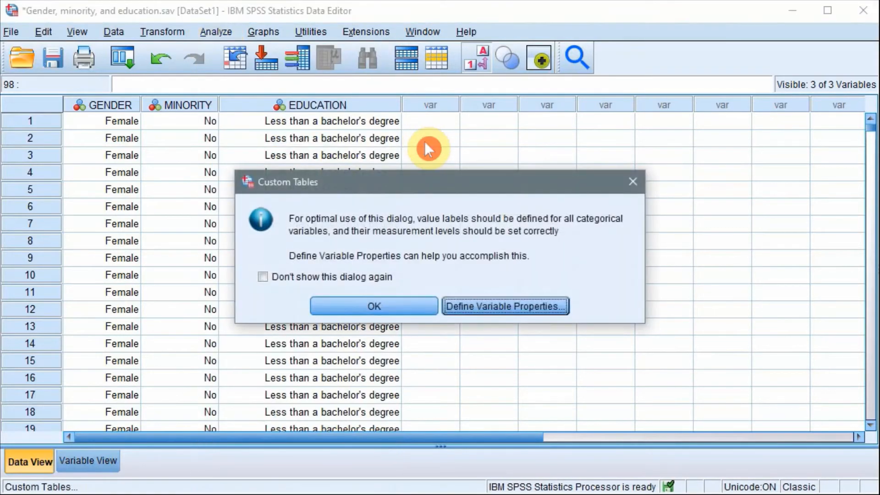
left_click(373, 306)
left_click_drag(468, 109, 426, 39)
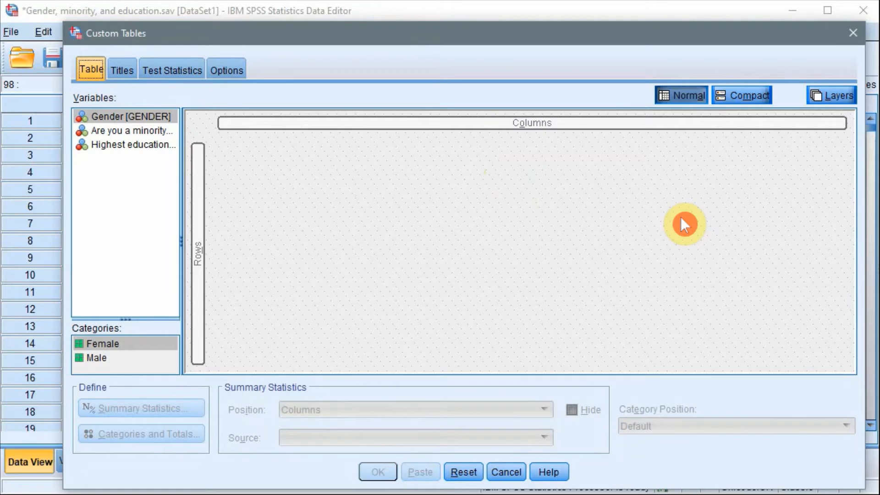
left_click_drag(180, 147, 253, 162)
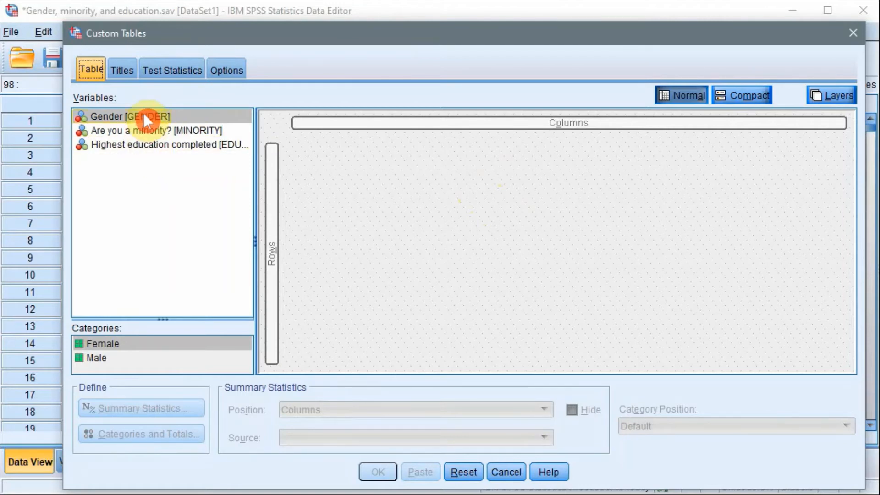
left_click_drag(144, 115, 469, 123)
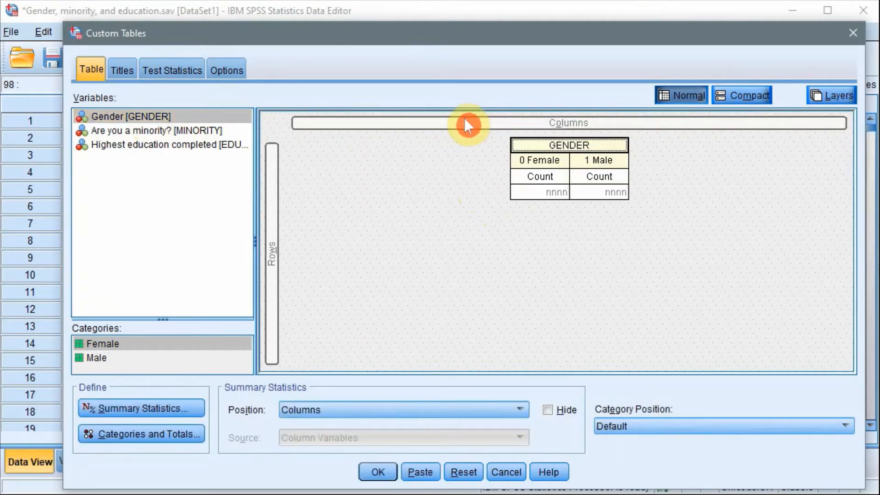
left_click(163, 146)
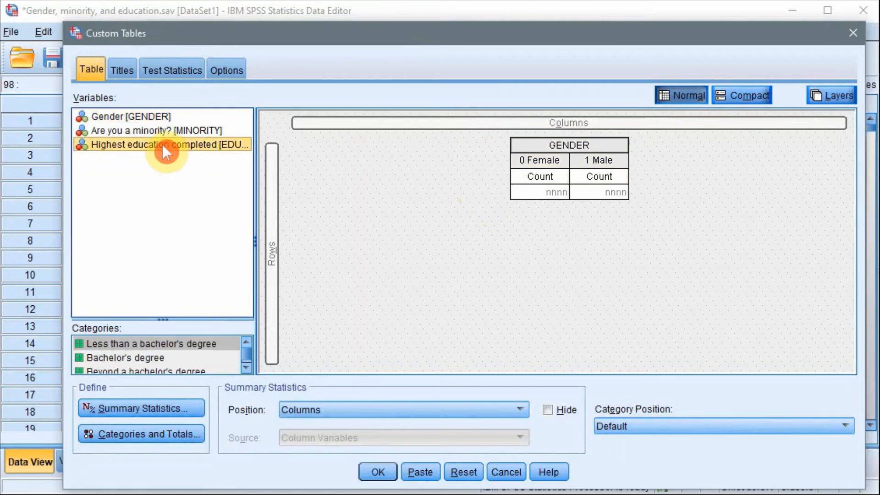
left_click_drag(164, 145, 269, 237)
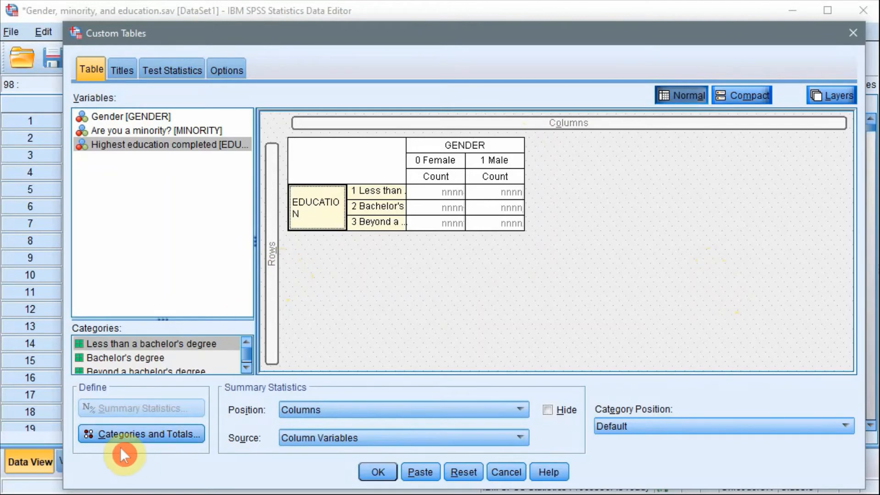
Review the categories and totals settings for EDUCATION and the custom table's title settings
left_click(124, 433)
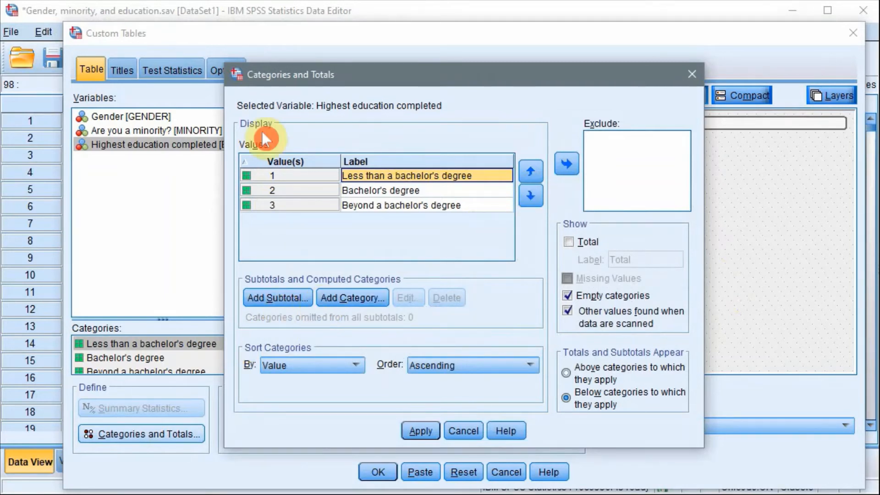
left_click(692, 74)
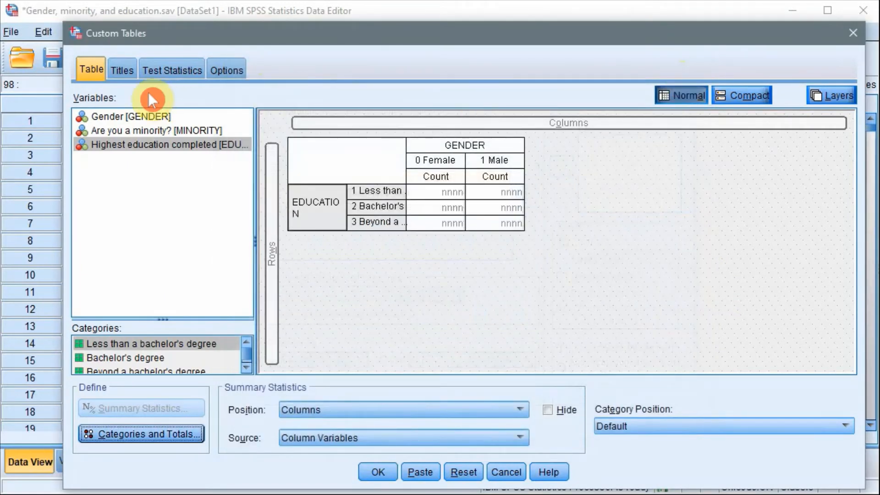
left_click(118, 71)
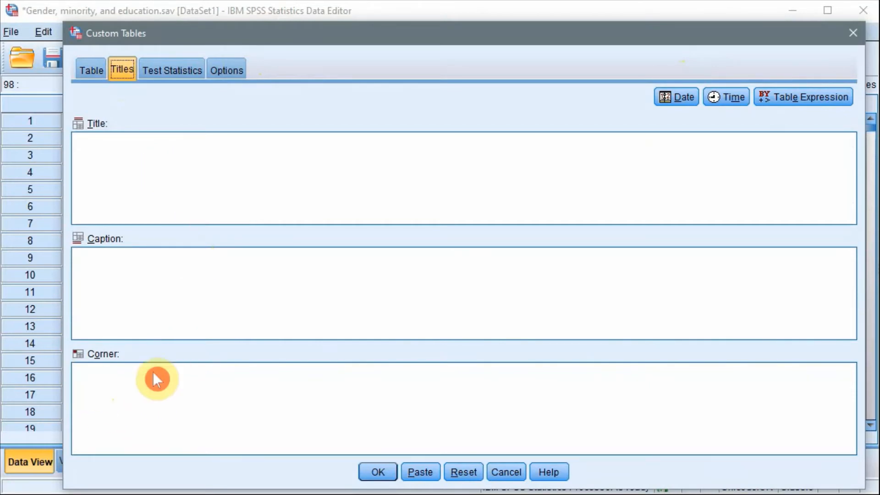
Enable column means comparison with significance values and chi-square tests of independence, and run the custom table
left_click(173, 75)
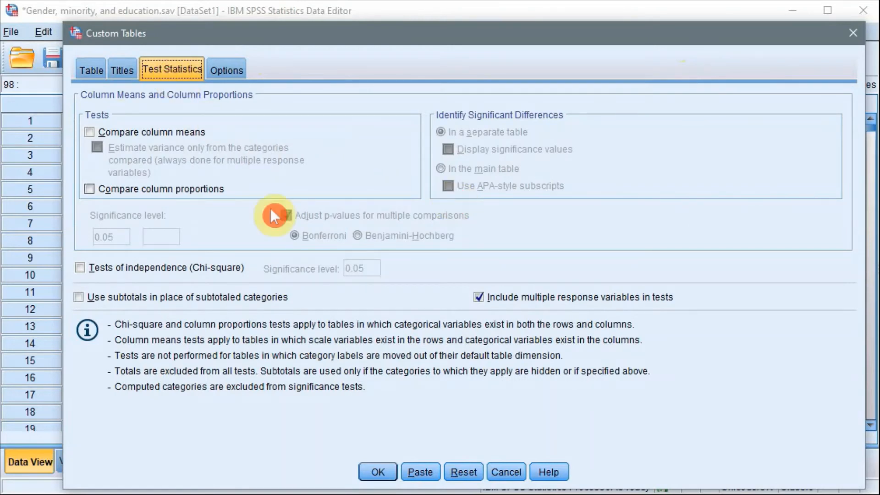
left_click(90, 135)
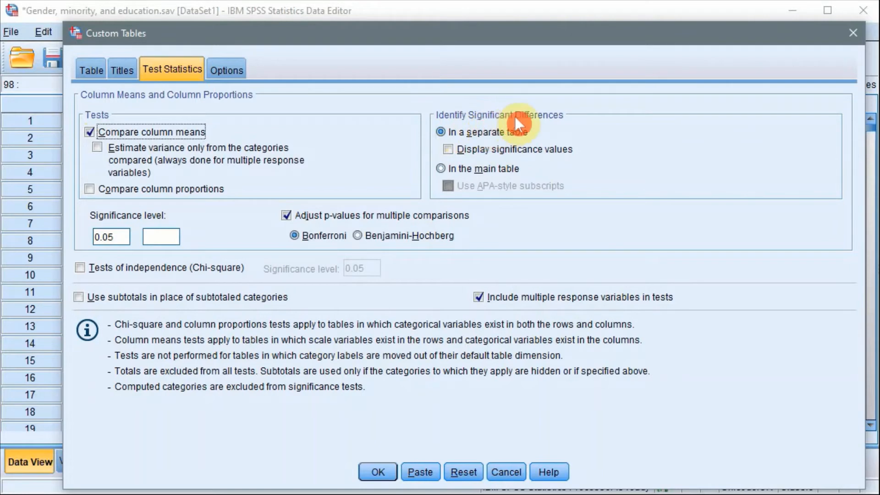
left_click(447, 150)
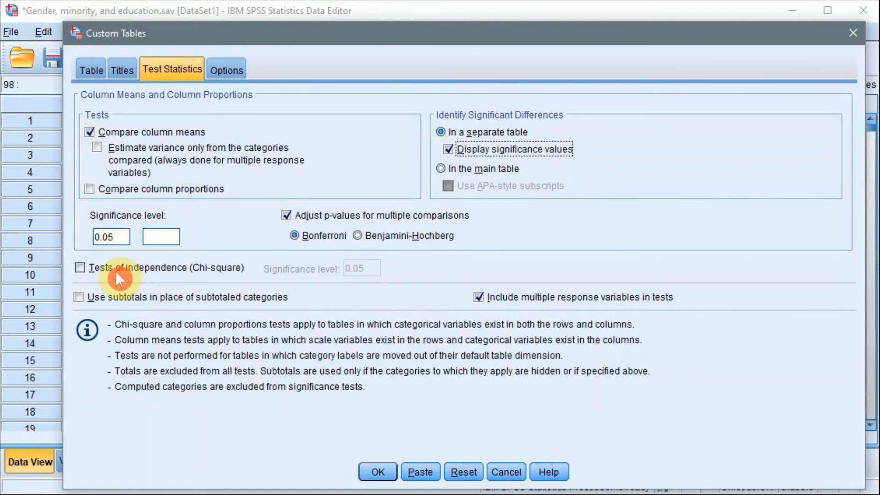
left_click(79, 269)
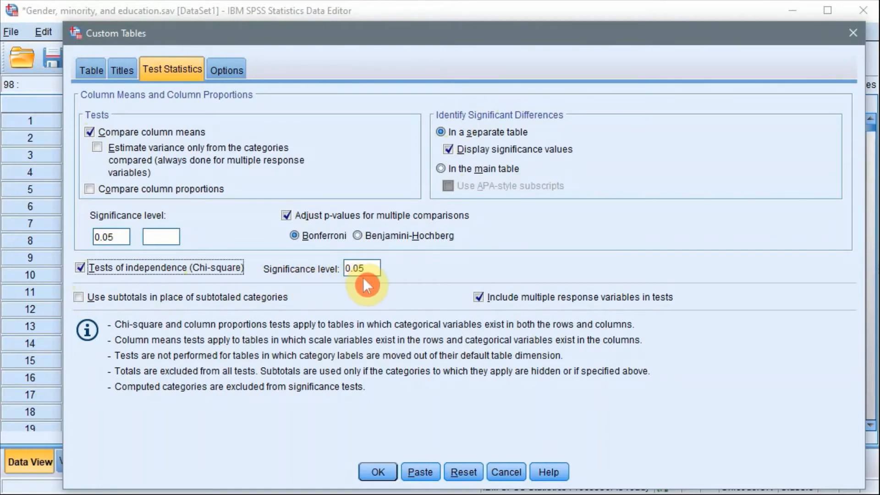
left_click(374, 467)
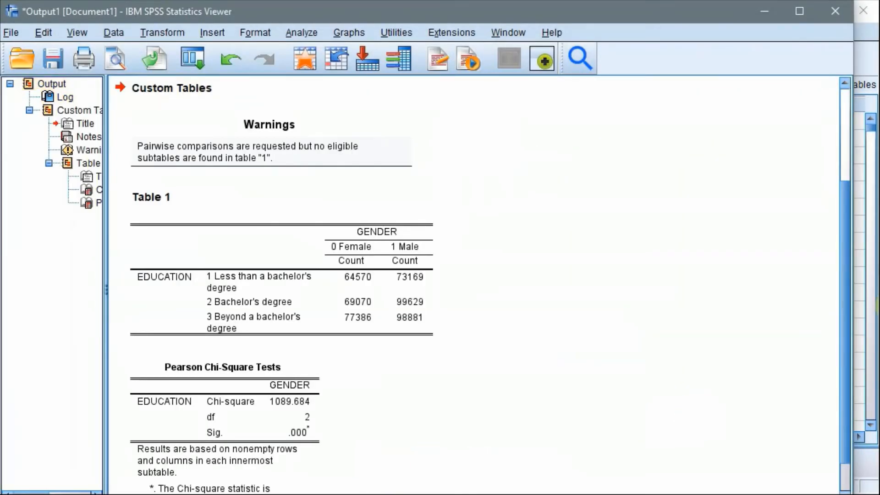
scroll(775, 328, "down", 1)
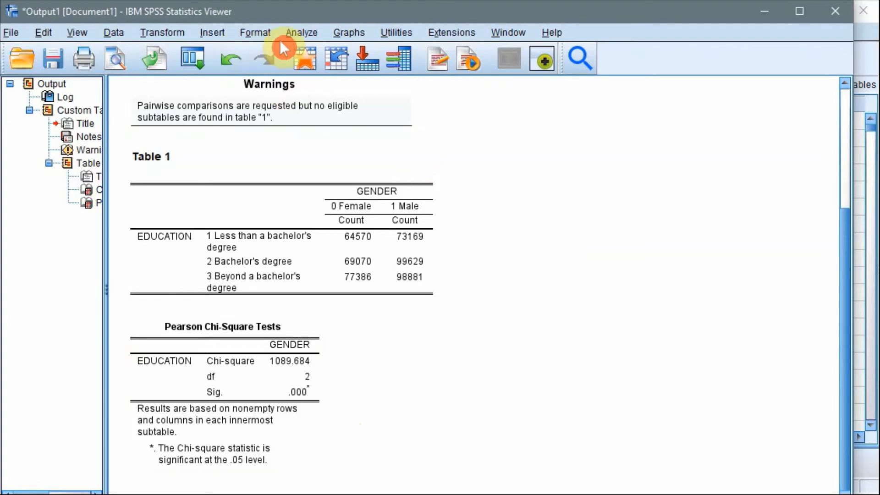
Add MINORITY to the custom table's columns above GENDER and rerun the table with its chi-square tests
left_click(301, 33)
mouse_move(387, 141)
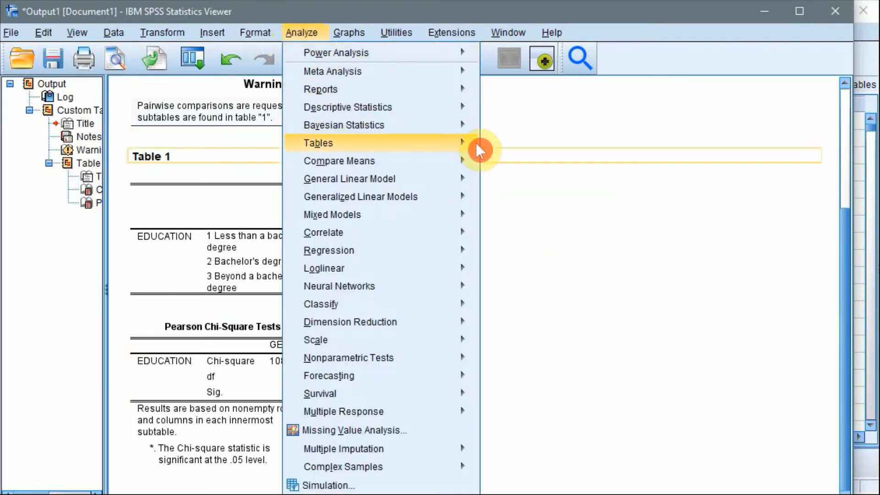
left_click(508, 155)
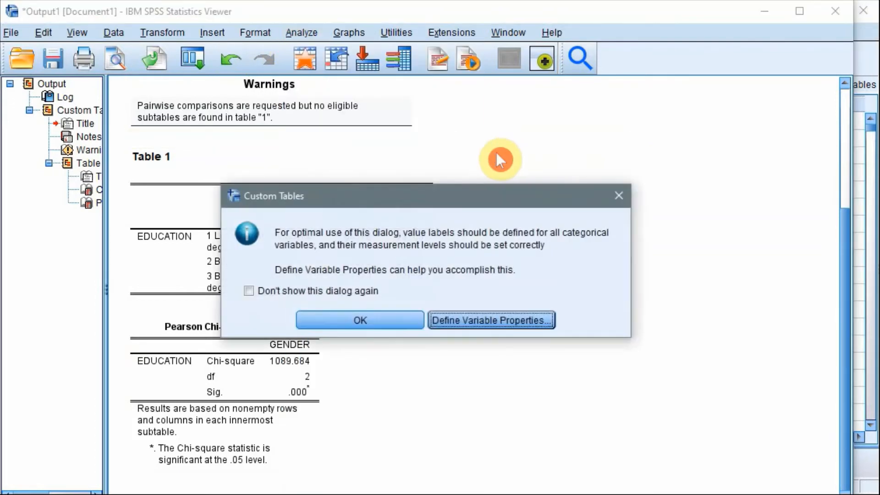
left_click(374, 319)
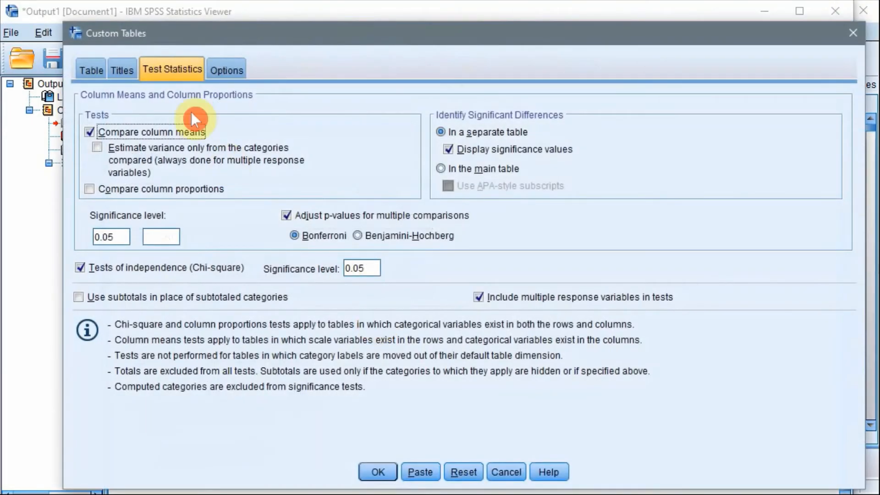
left_click(92, 71)
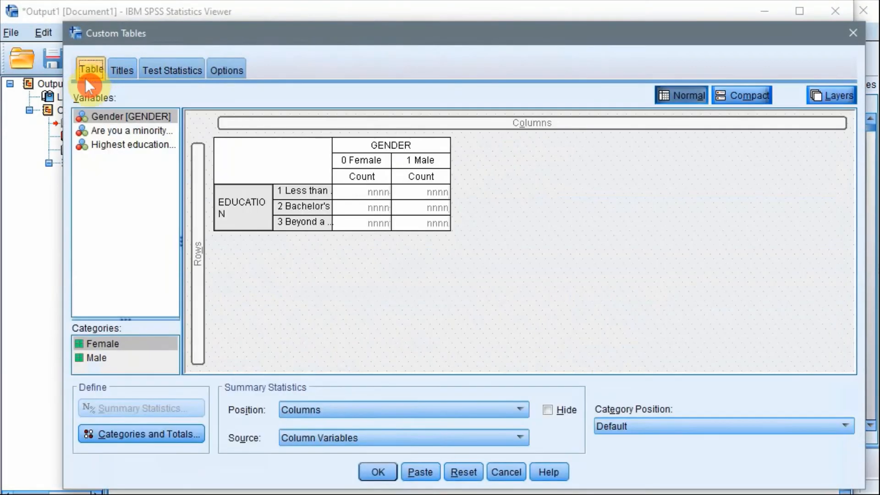
left_click(110, 131)
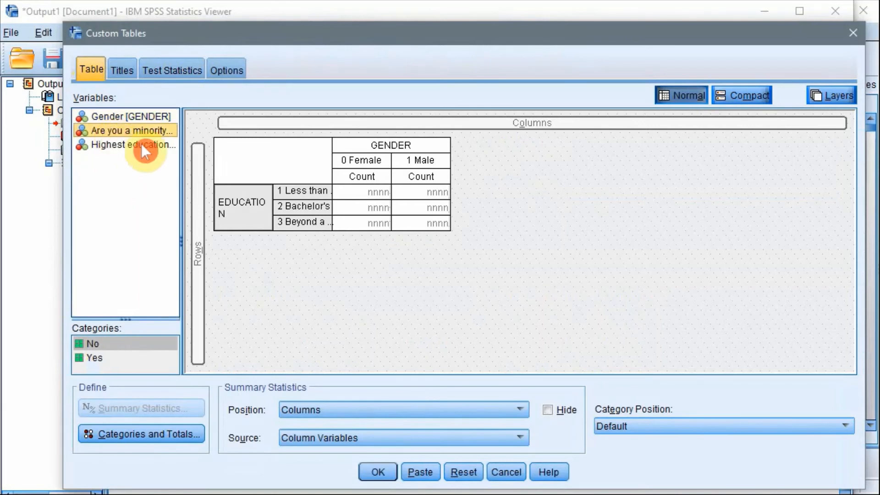
left_click_drag(147, 128, 475, 118)
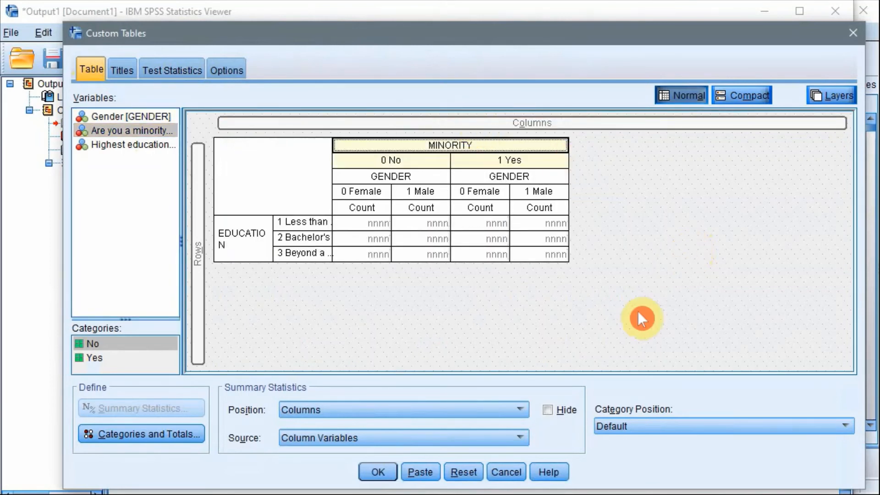
left_click(376, 471)
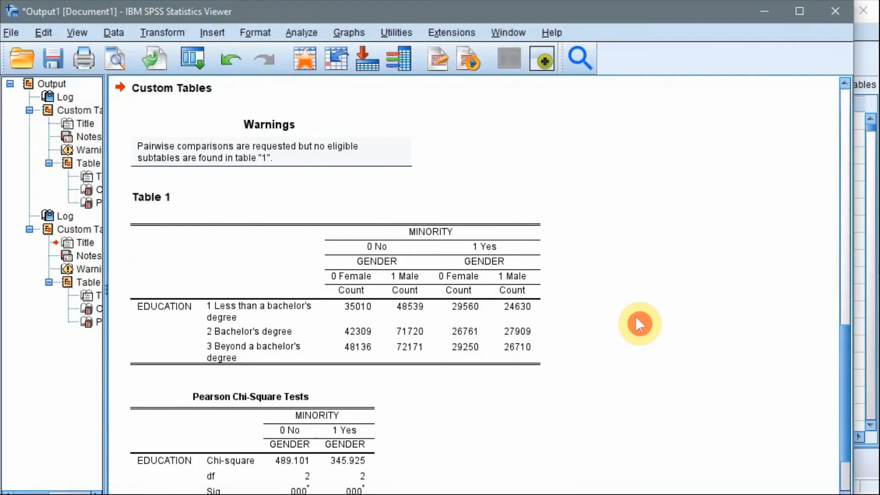
scroll(635, 317, "down", 1)
scroll(635, 316, "down", 2)
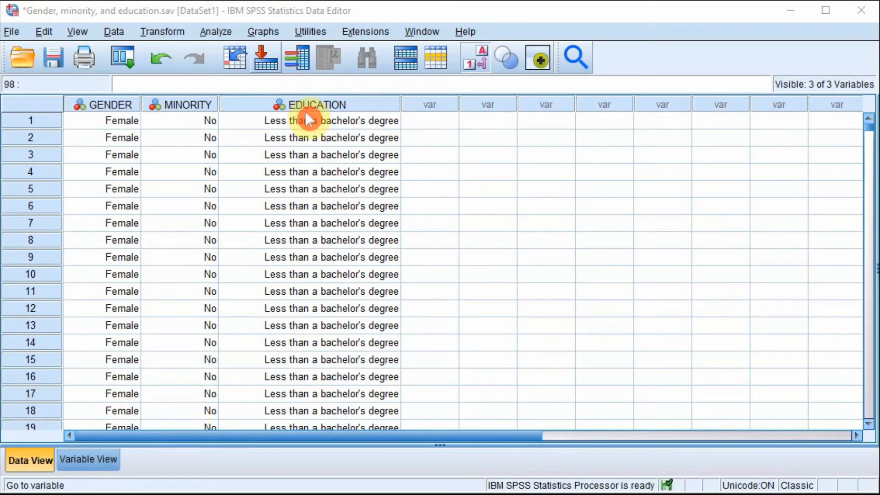
Set up a Means comparison with EDUCATION as the dependent variable and GENDER as the independent variable
left_click(219, 32)
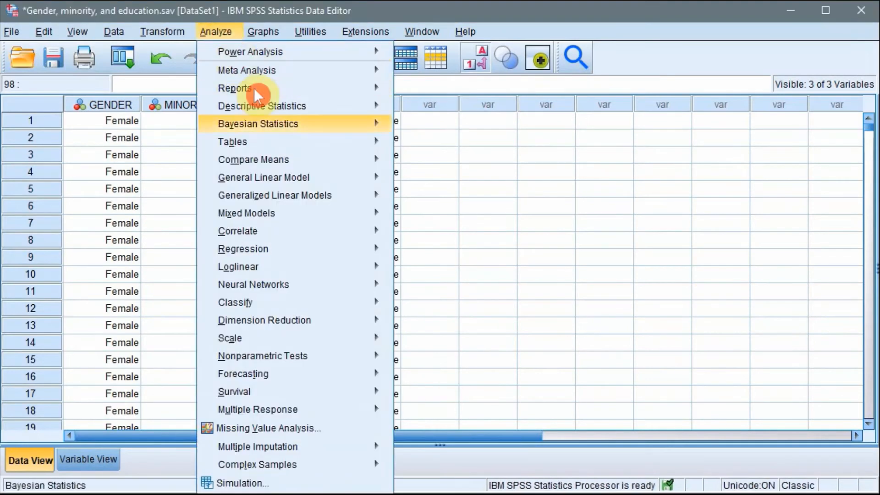
mouse_move(307, 159)
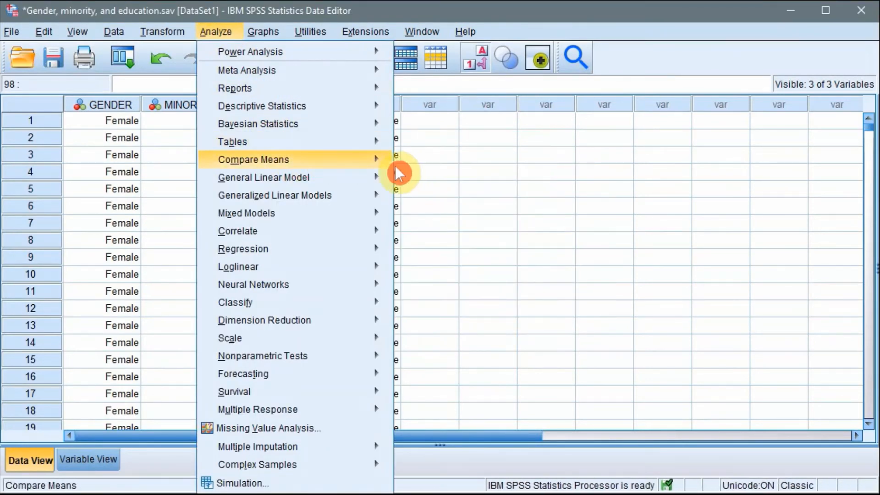
left_click(438, 161)
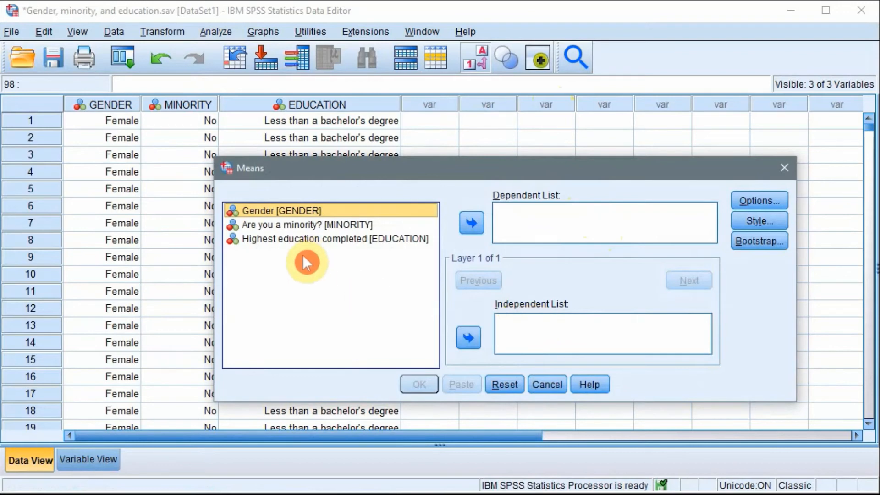
left_click(467, 338)
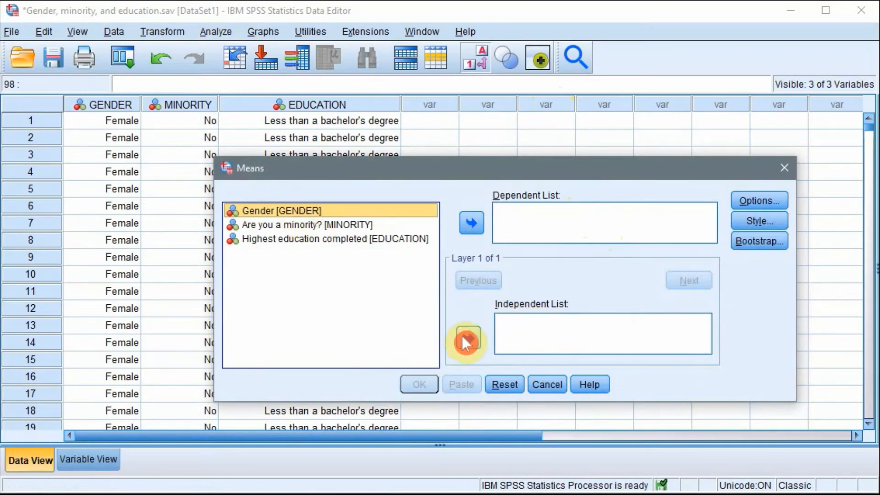
left_click(468, 339)
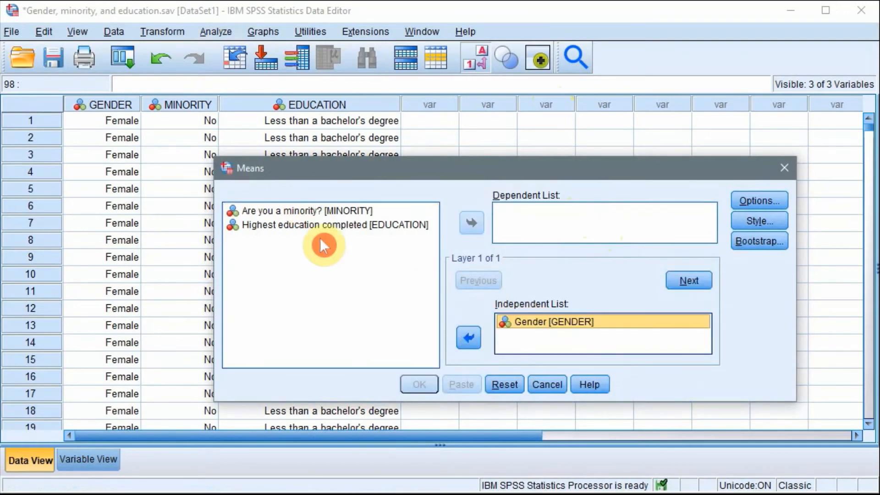
left_click(320, 223)
left_click(471, 225)
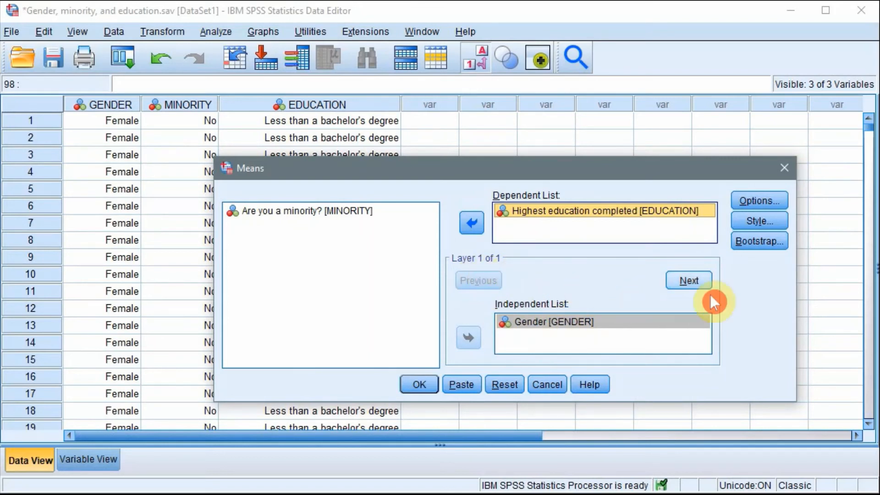
Add MINORITY as the second layer of the Means comparison
left_click(689, 281)
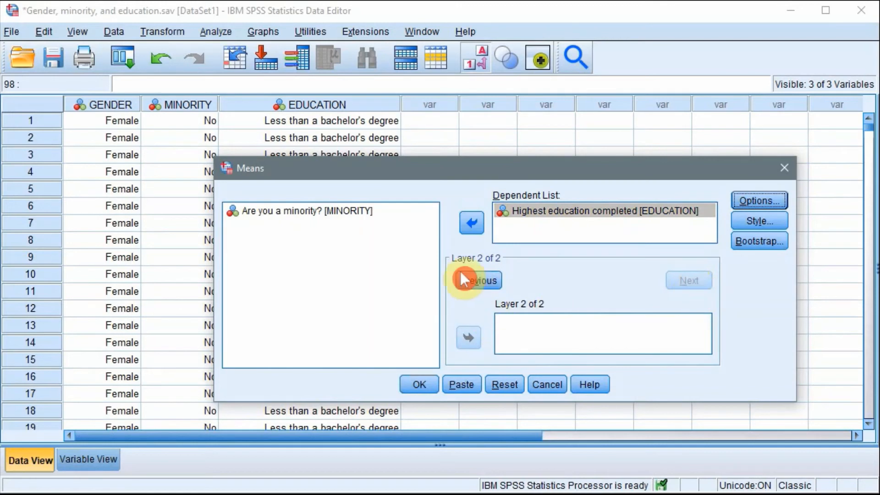
left_click(318, 211)
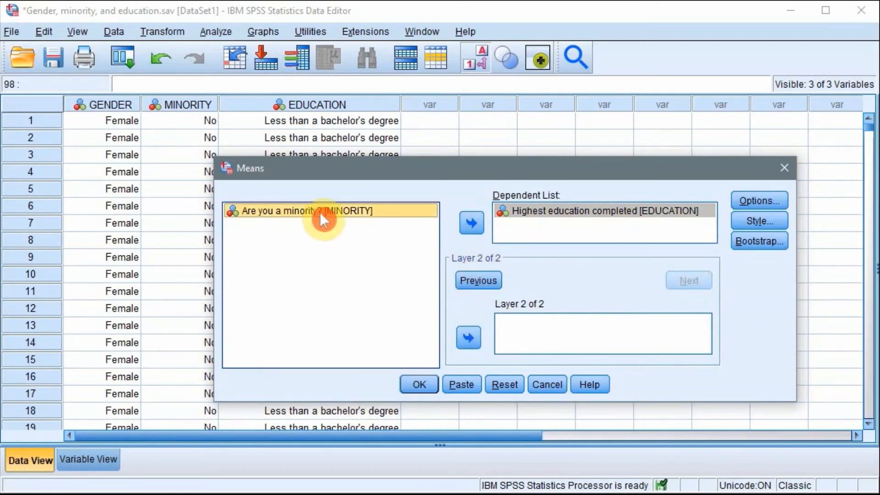
left_click(468, 337)
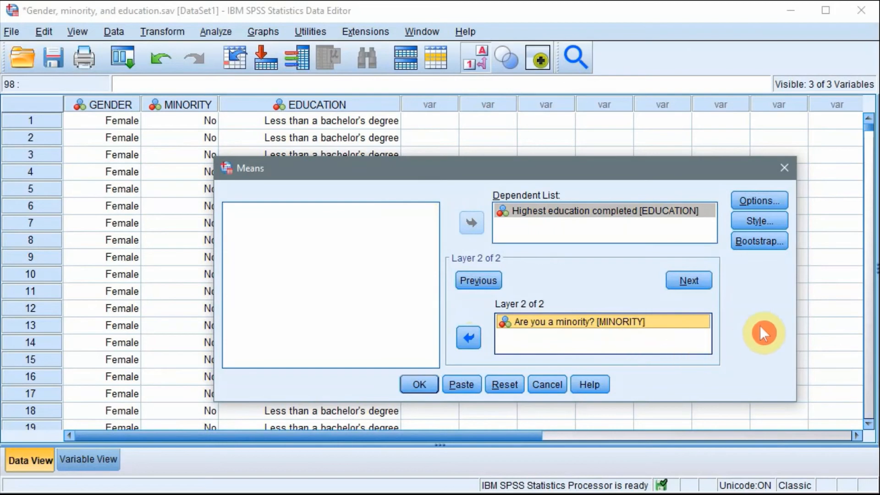
Add the Anova table and eta to the Means comparison and run it with mean, number of cases and standard deviation
left_click(766, 200)
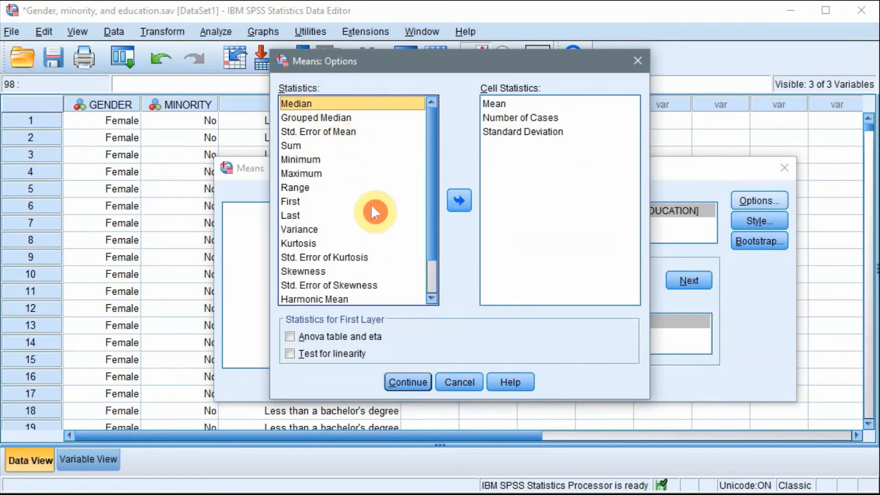
left_click(411, 231, "ctrl")
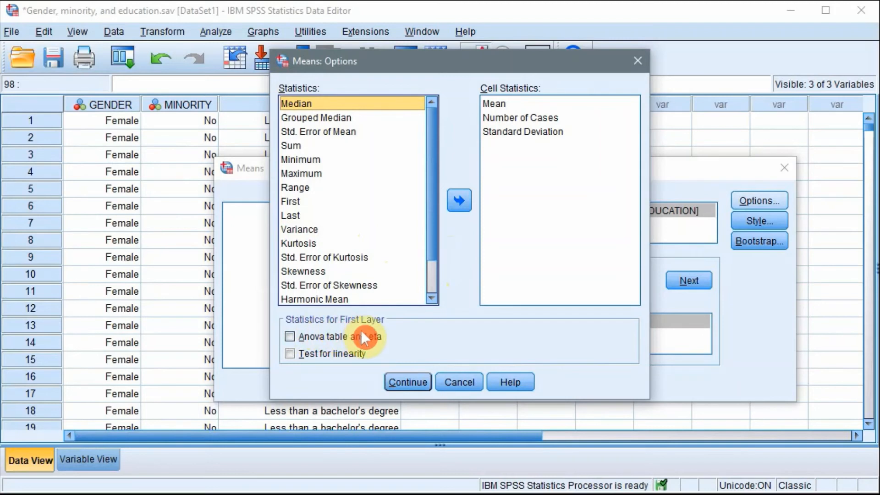
left_click(290, 336)
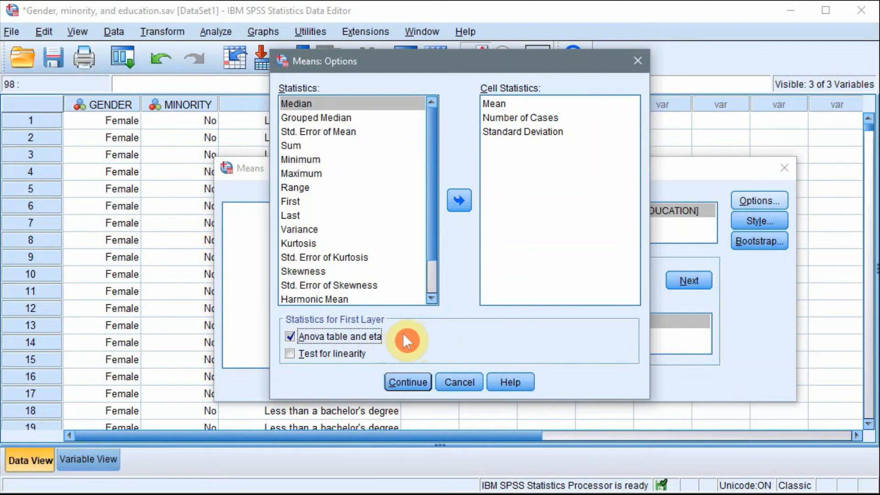
left_click(407, 380)
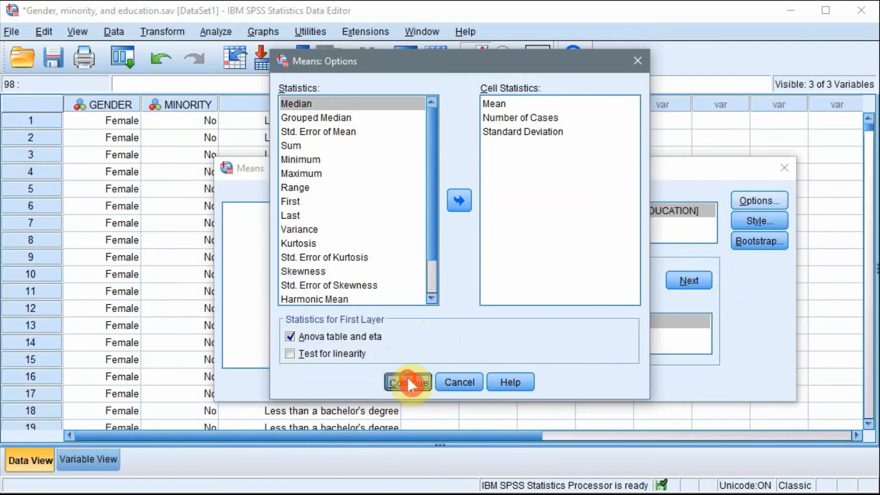
left_click(419, 385)
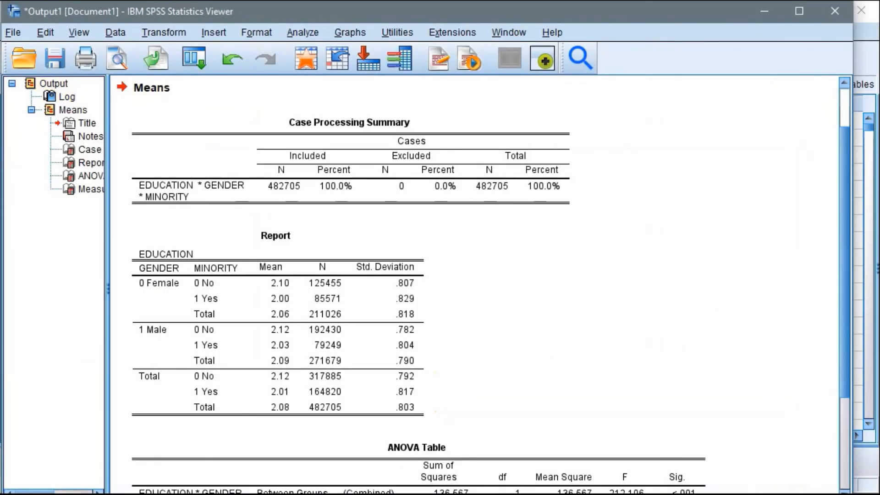
Review the Means report and ANOVA table, and open the Measures of Association table for editing to inspect eta squared
scroll(575, 348, "down", 3)
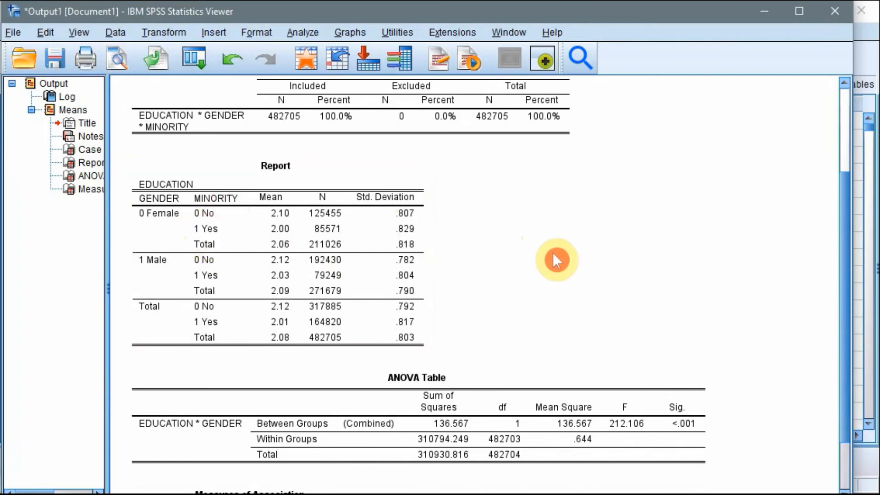
scroll(556, 260, "down", 3)
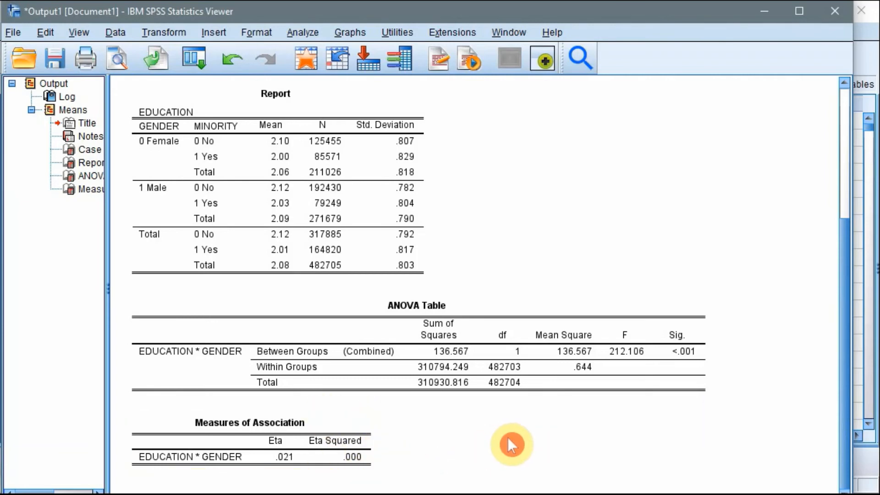
left_click(376, 465)
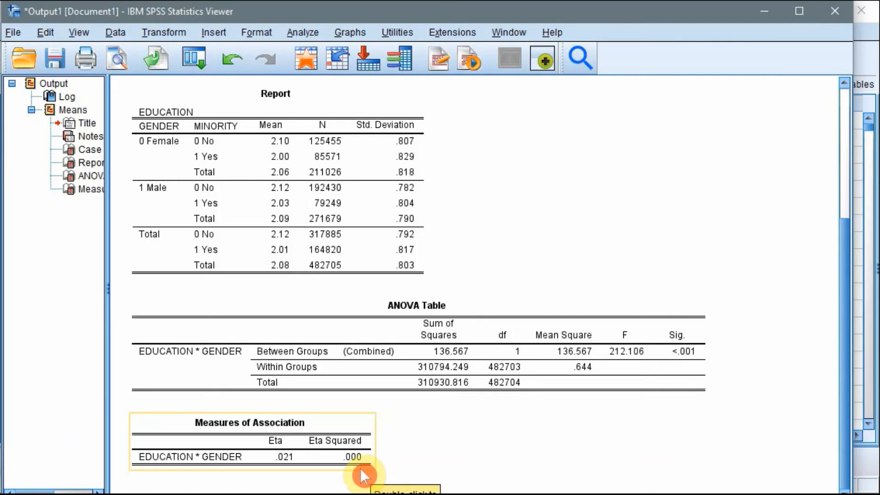
left_click(376, 470)
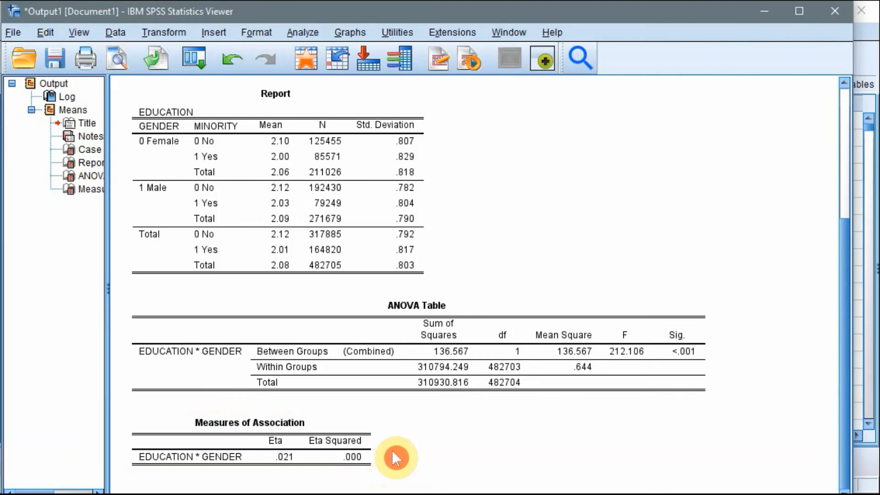
left_click(349, 451)
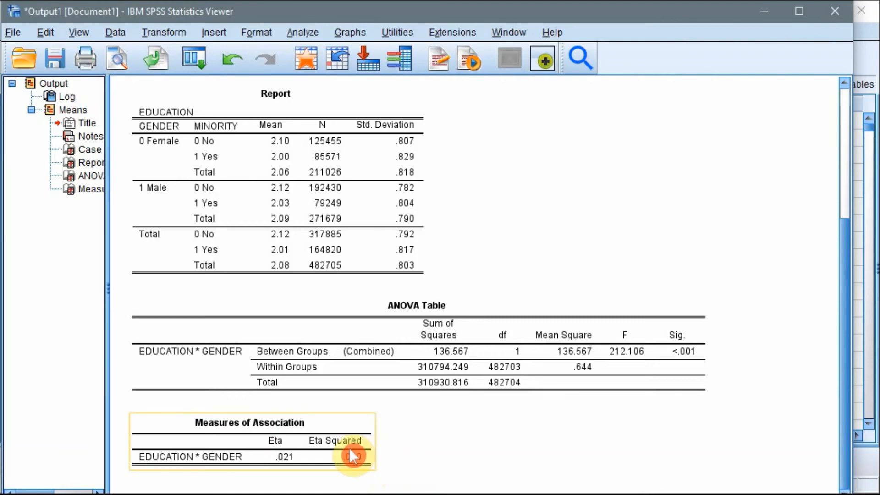
left_click_drag(687, 490, 502, 103)
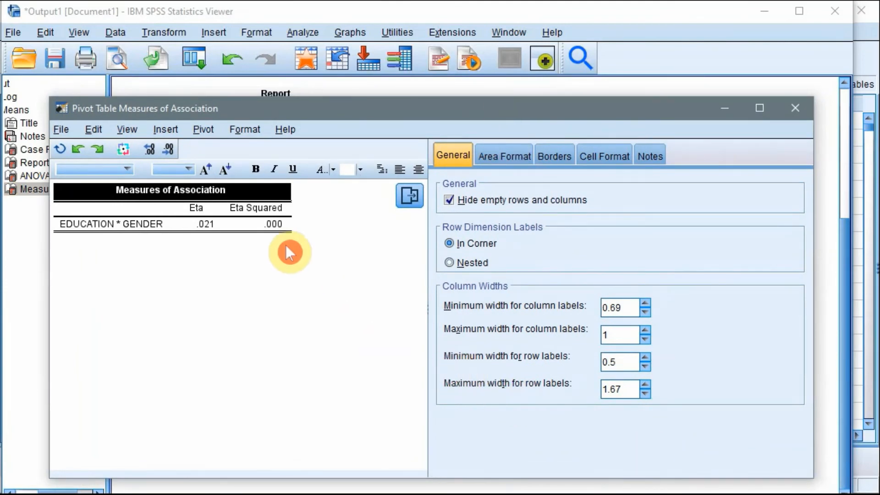
mouse_move(274, 229)
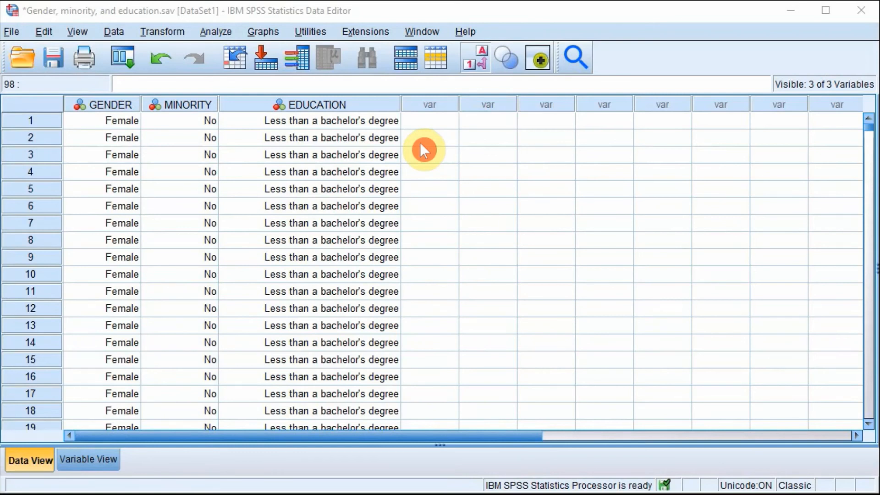
Set up a Crosstabs analysis with EDUCATION in the rows, GENDER in the columns and MINORITY as the layer
left_click(223, 31)
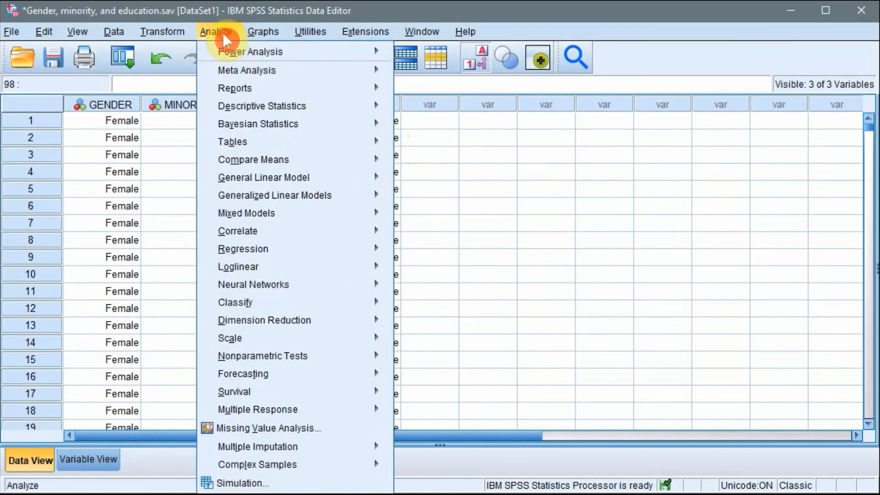
mouse_move(316, 106)
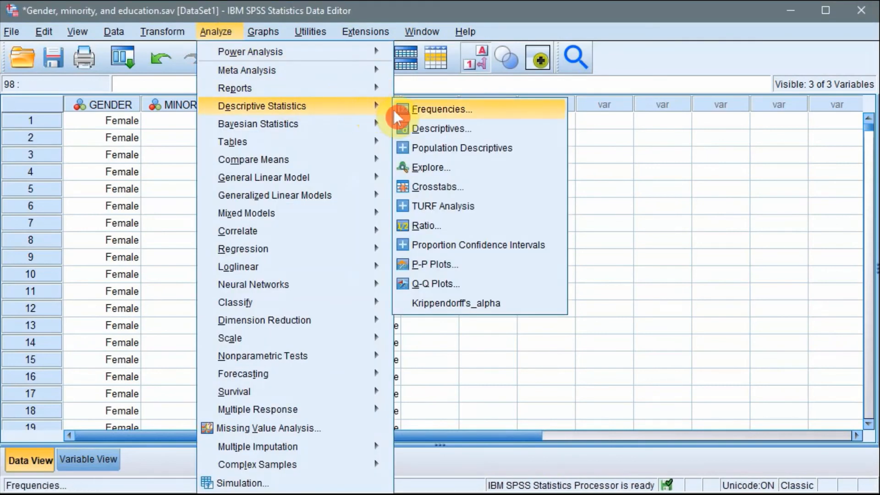
left_click(465, 187)
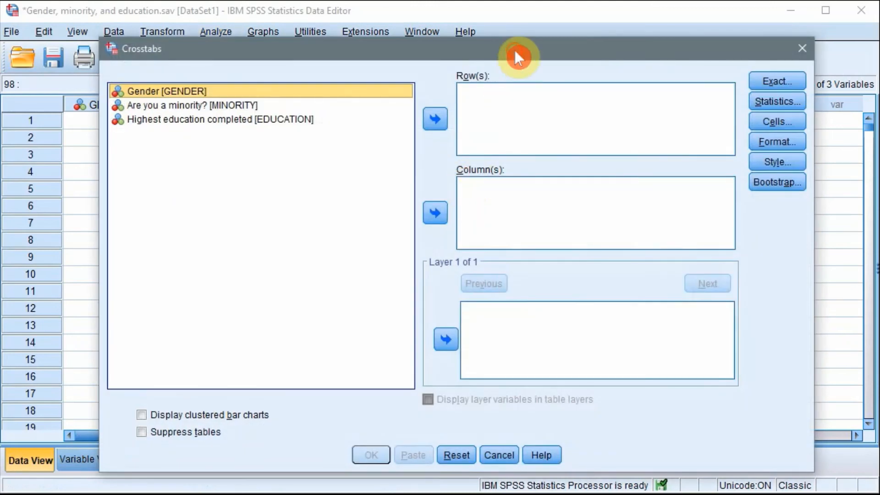
left_click_drag(514, 50, 517, 43)
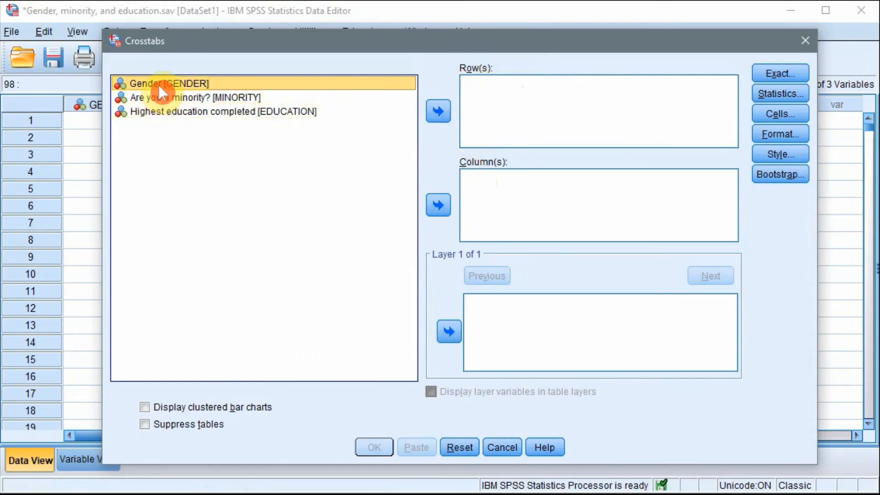
left_click(440, 206)
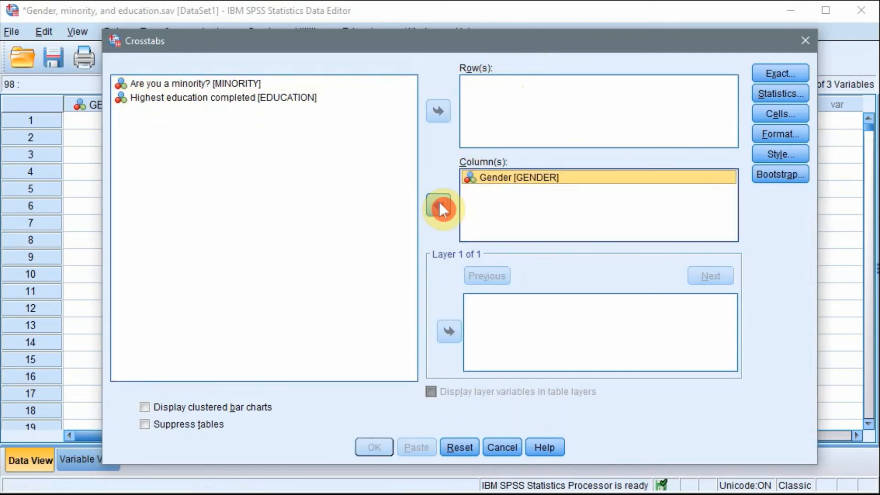
left_click(237, 99)
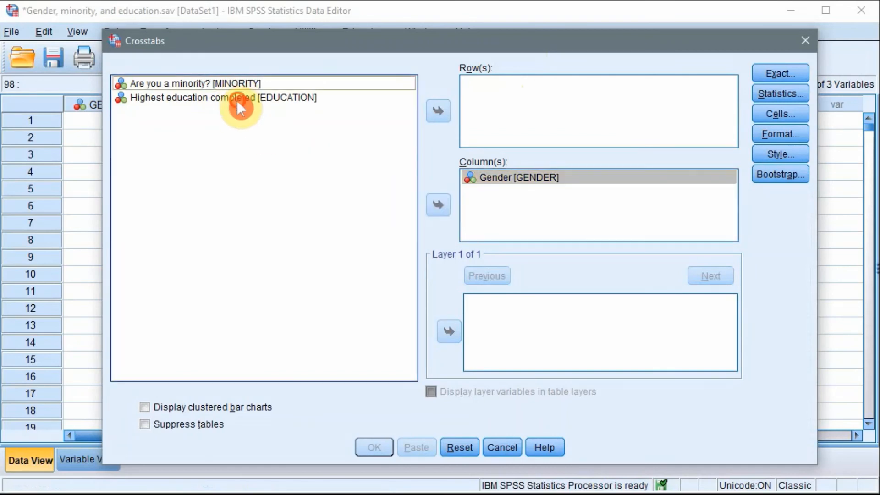
left_click(438, 111)
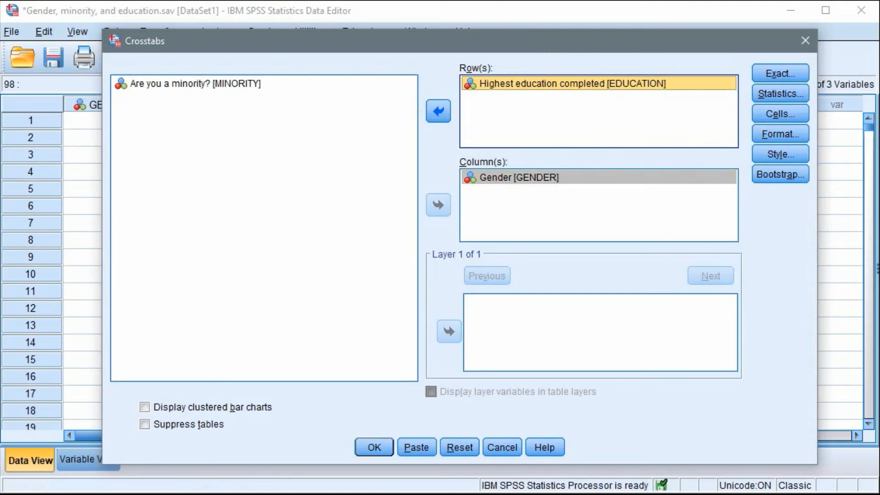
left_click(205, 83)
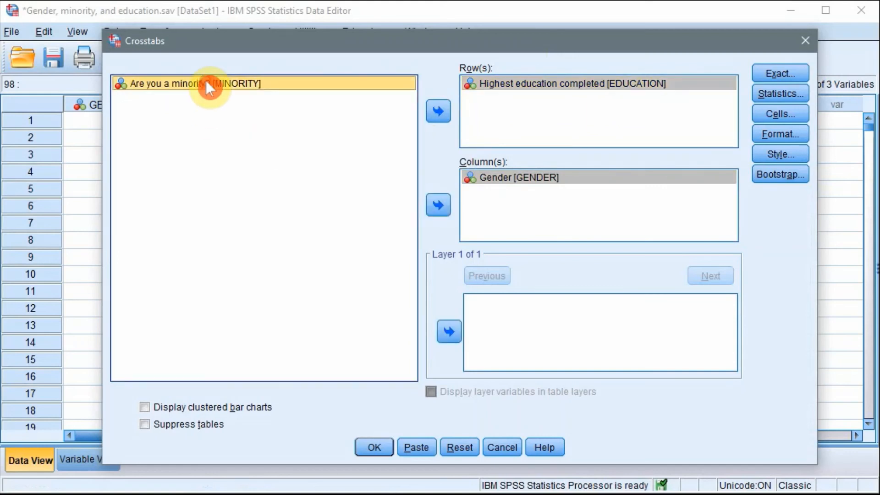
left_click(448, 332)
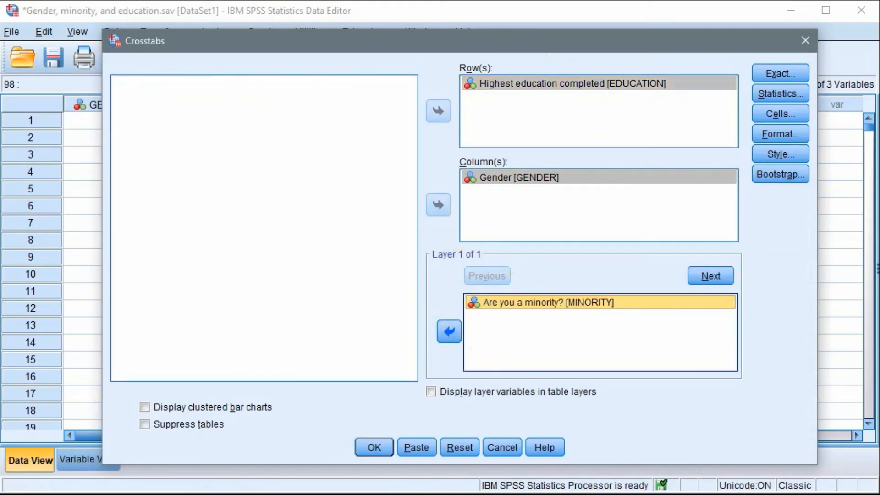
Enable the Chi-square, Correlations and Eta statistics for the crosstabulation
left_click(798, 92)
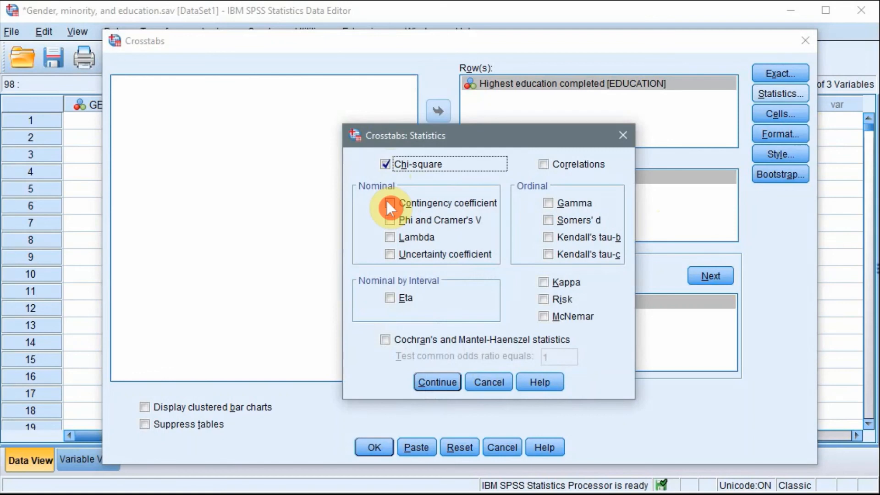
left_click(543, 163)
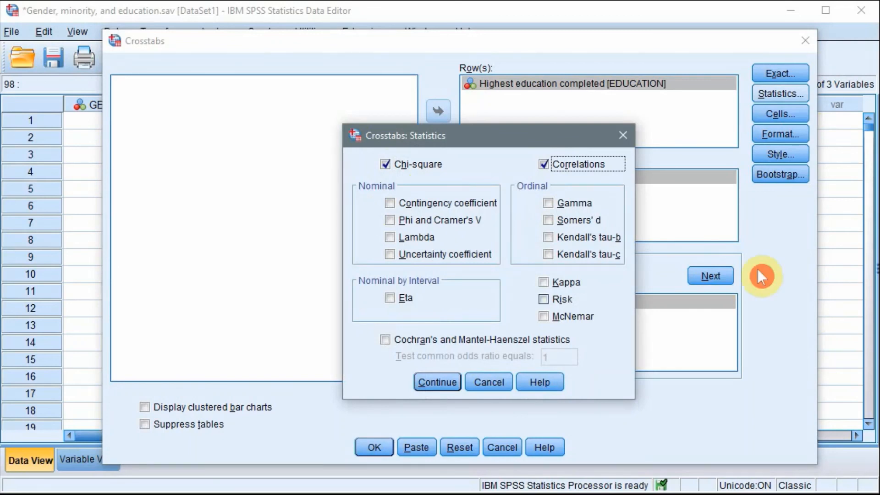
left_click(389, 296)
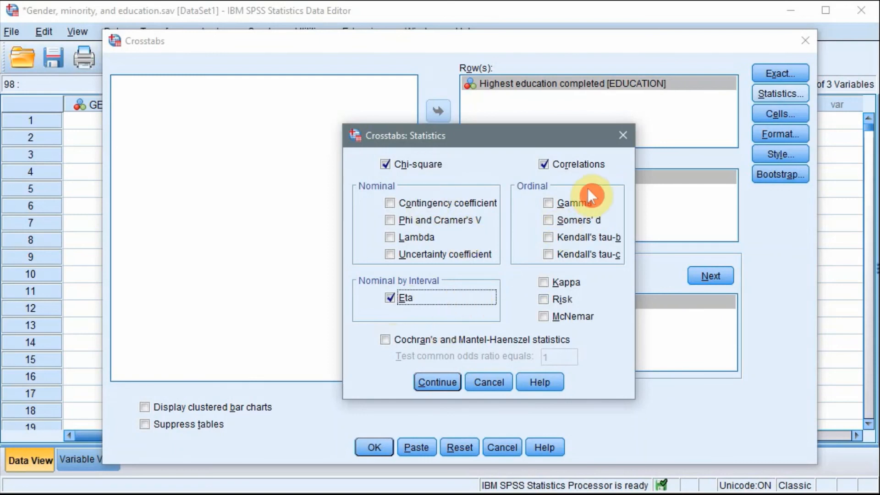
left_click(434, 380)
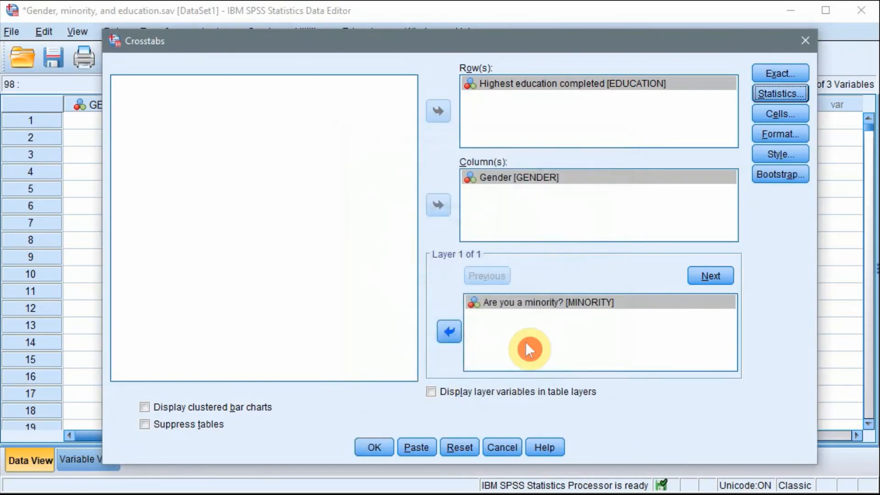
Add row, column and total percentages to the observed counts in the crosstab cells
left_click(795, 114)
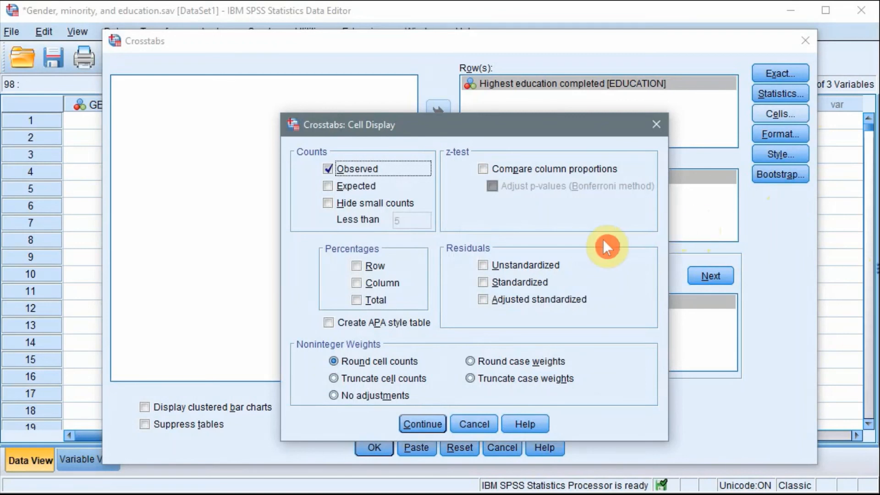
left_click(356, 265)
left_click(355, 282)
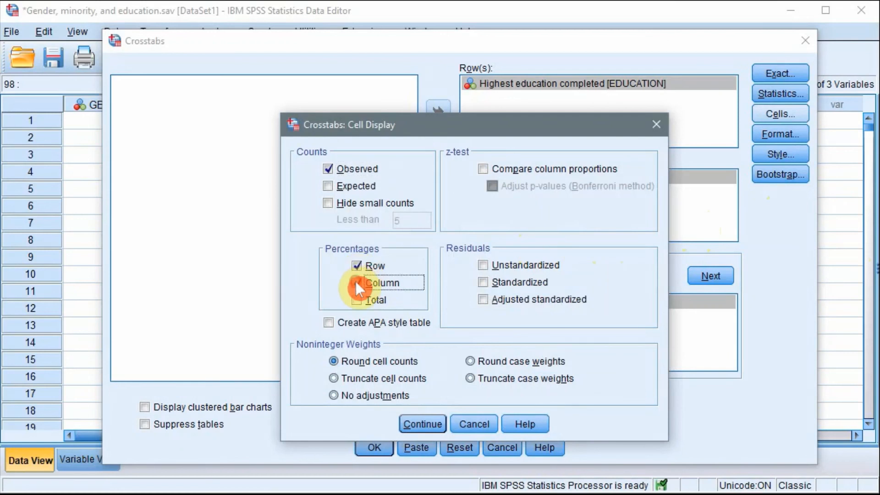
left_click(356, 298)
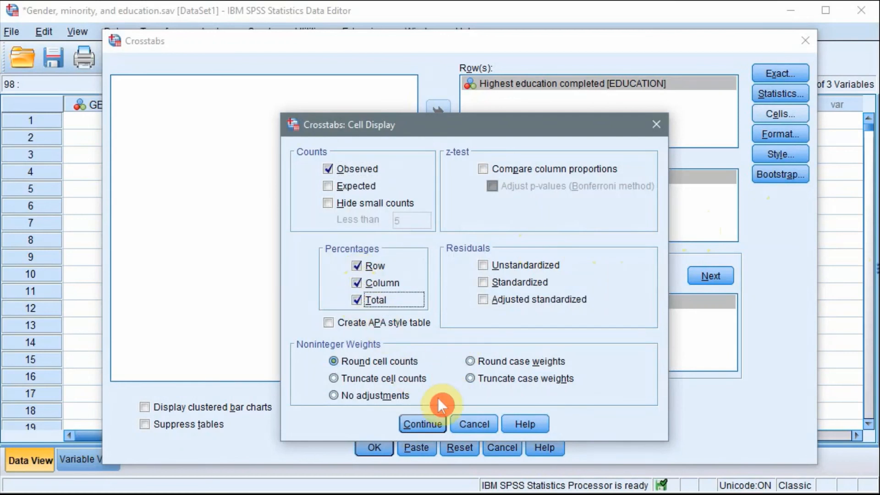
left_click(423, 421)
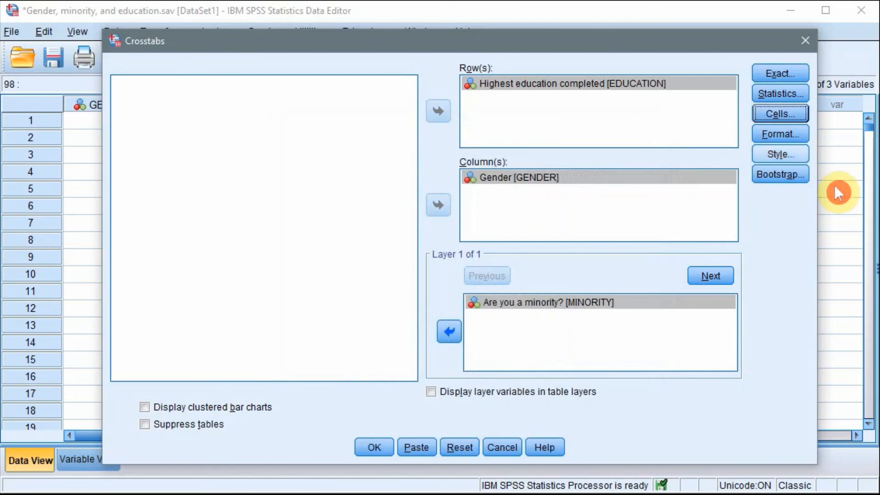
Check the crosstab's row order, leave it ascending, and run the EDUCATION by GENDER by MINORITY crosstabulation to review its table
left_click(794, 132)
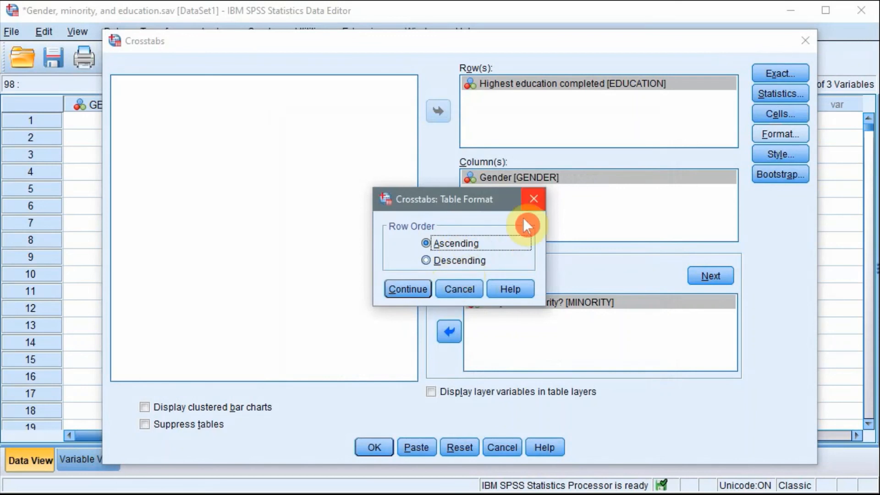
left_click(530, 204)
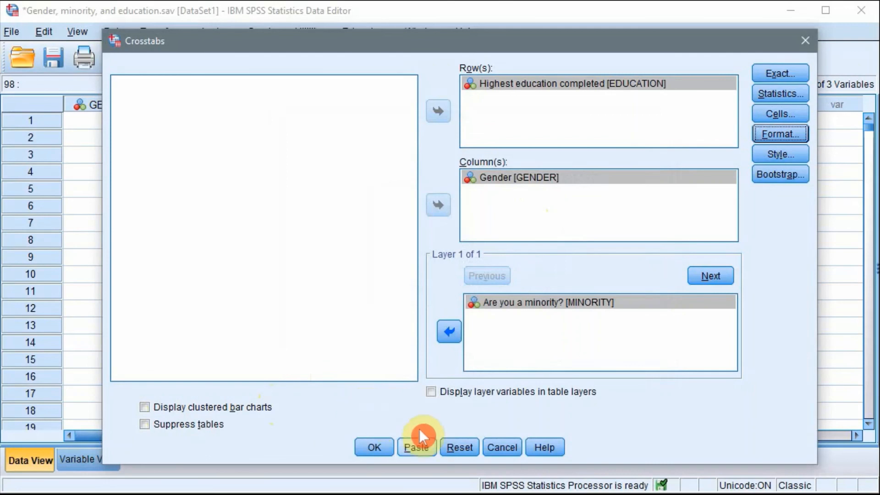
left_click(366, 444)
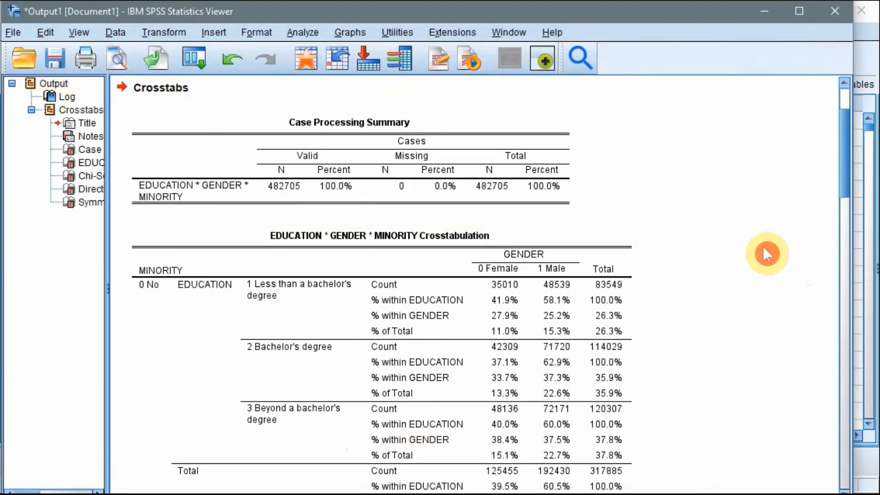
scroll(741, 243, "down", 3)
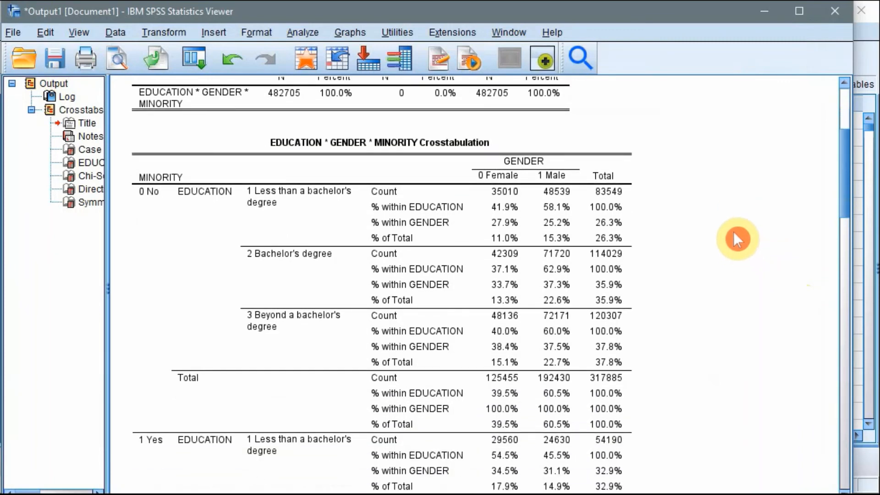
scroll(732, 231, "down", 1)
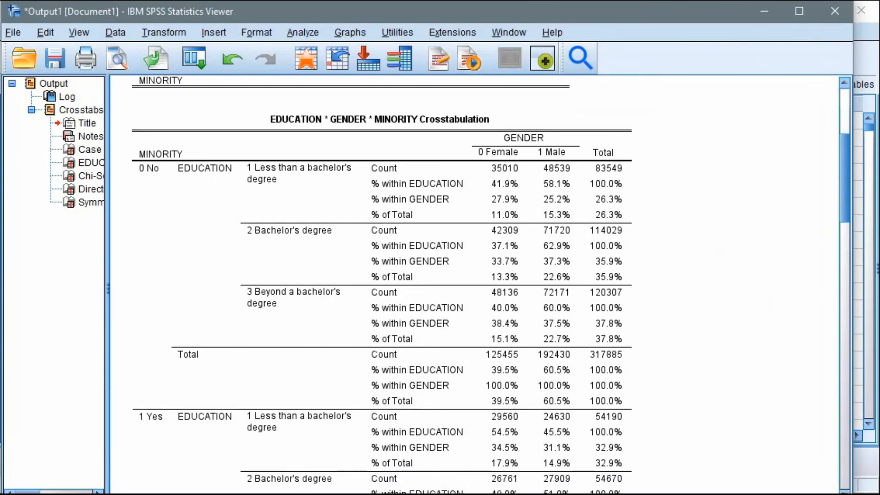
left_click(633, 232)
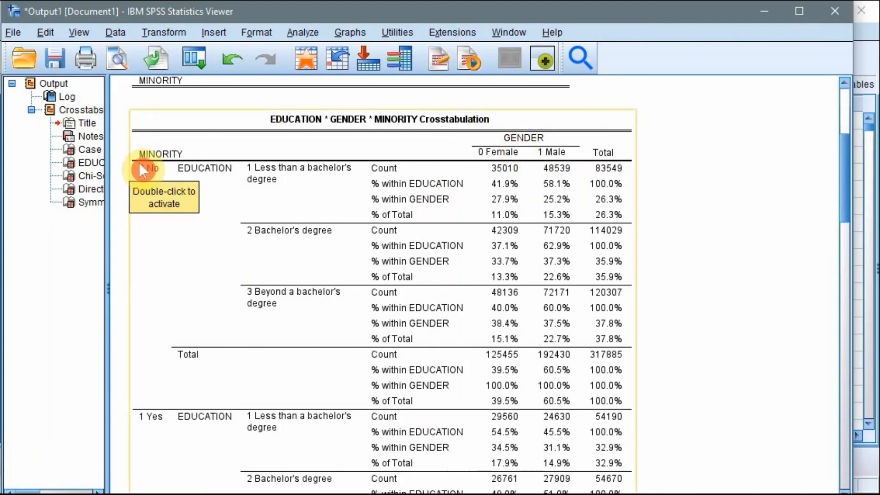
Review the rest of the EDUCATION by GENDER by MINORITY crosstabulation, plus its Chi-Square Tests, Directional Measures and Symmetric Measures tables
scroll(151, 188, "down", 1)
scroll(150, 186, "down", 3)
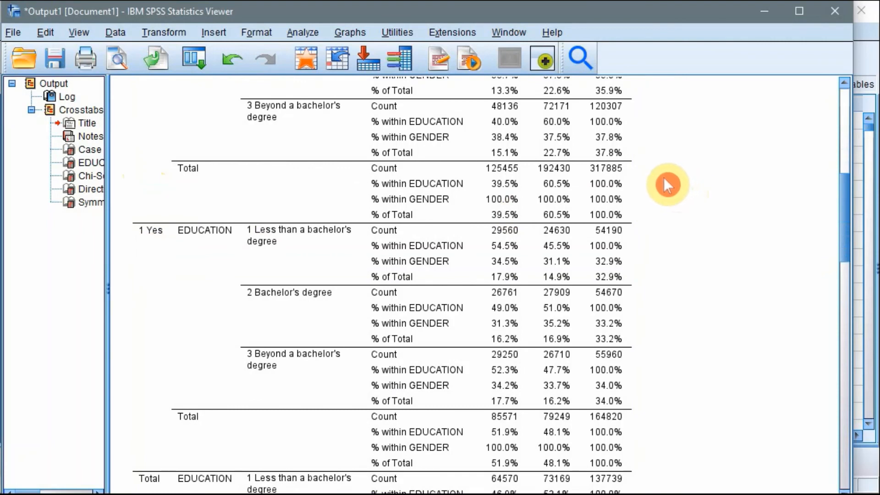
scroll(663, 177, "down", 4)
scroll(659, 189, "down", 7)
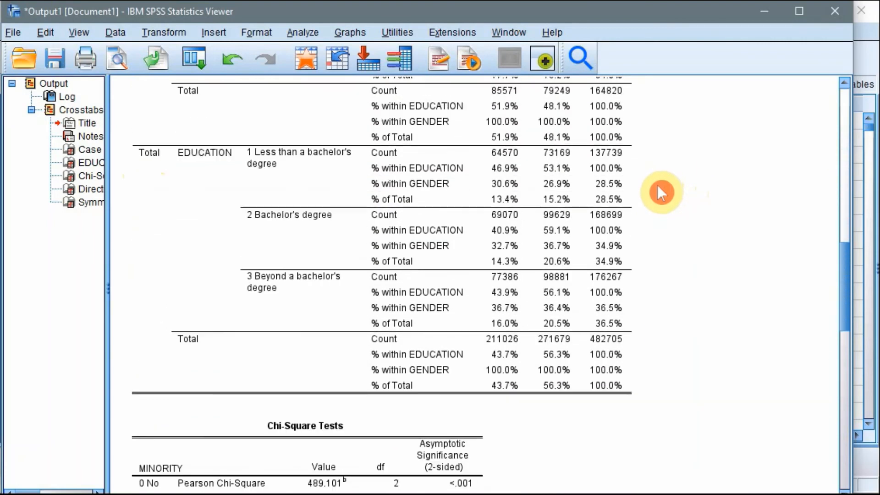
scroll(659, 188, "down", 2)
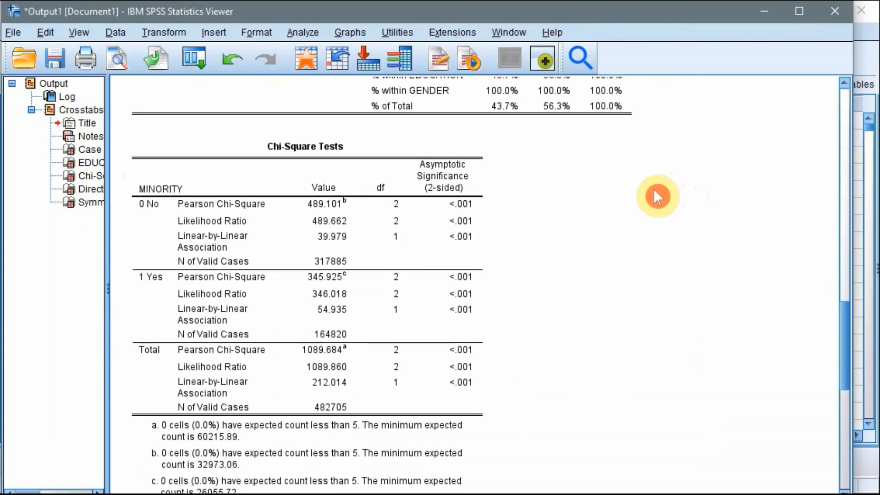
left_click(436, 243)
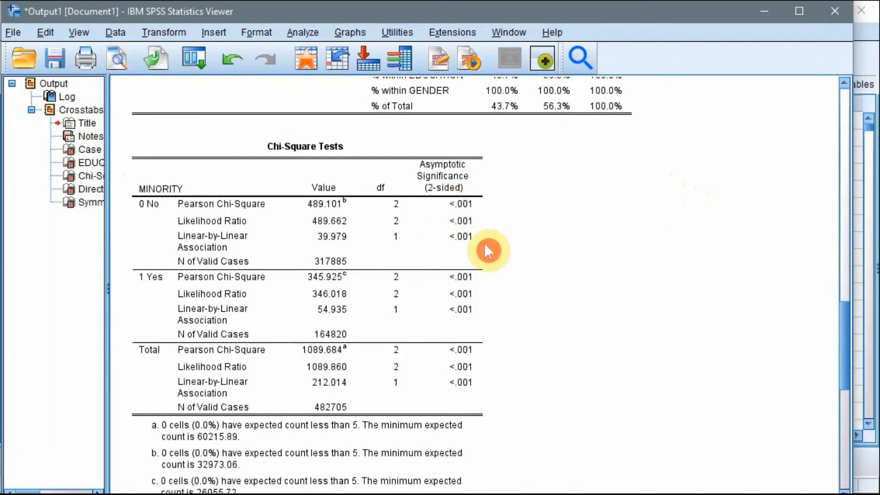
scroll(528, 251, "down", 10)
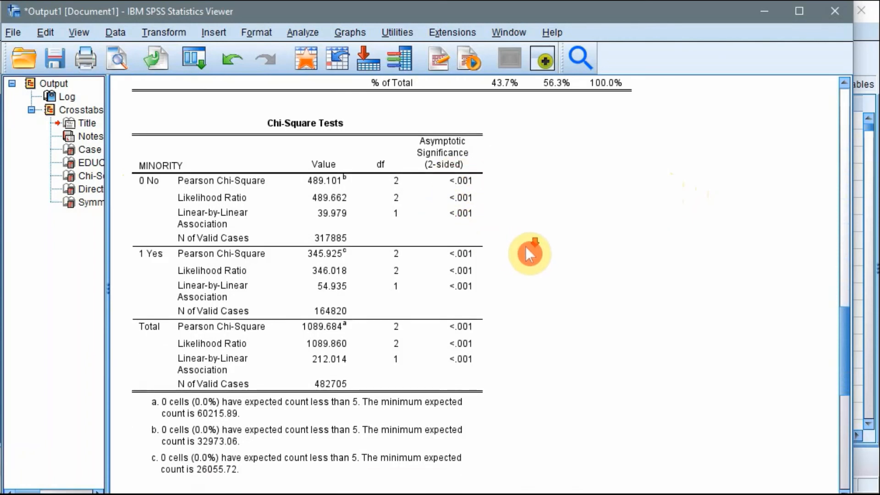
scroll(526, 246, "down", 5)
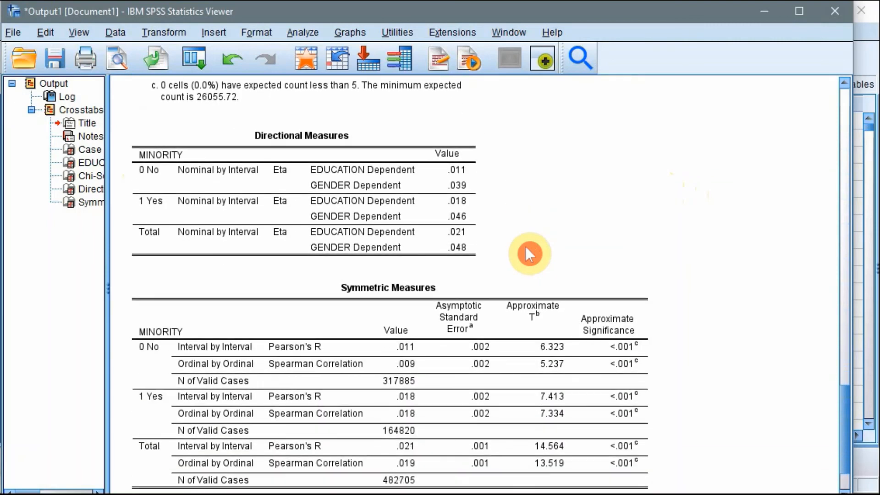